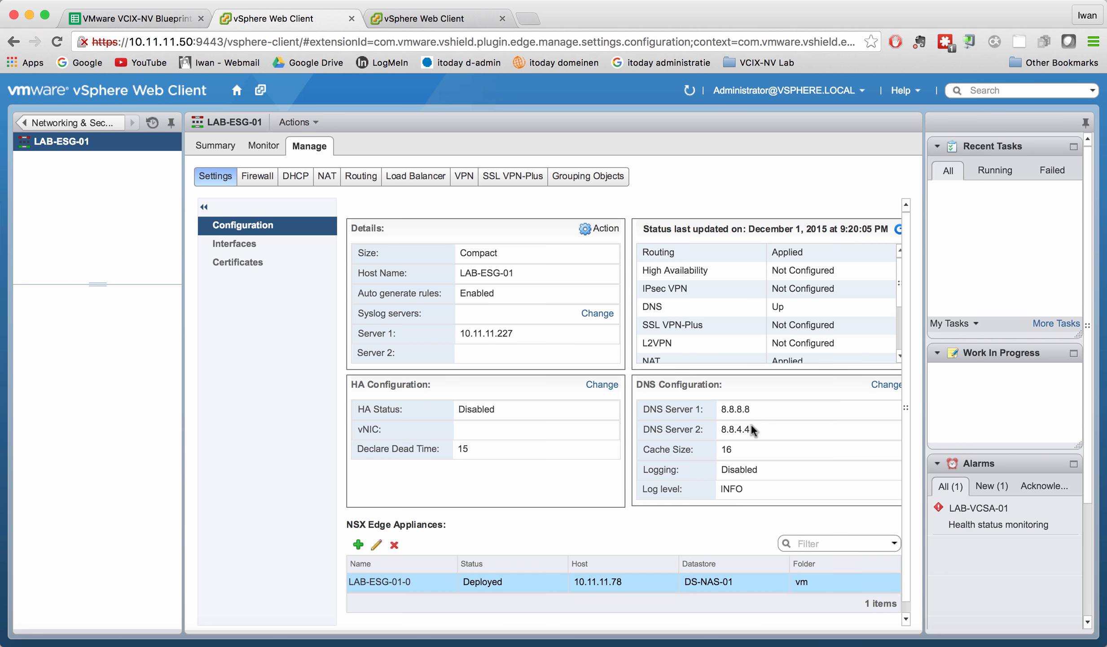
Inspect the DNS row of LAB-ESG-01's service status and bring up SecureCRT.
{"action": "left_click", "coordinate": [777, 309]}
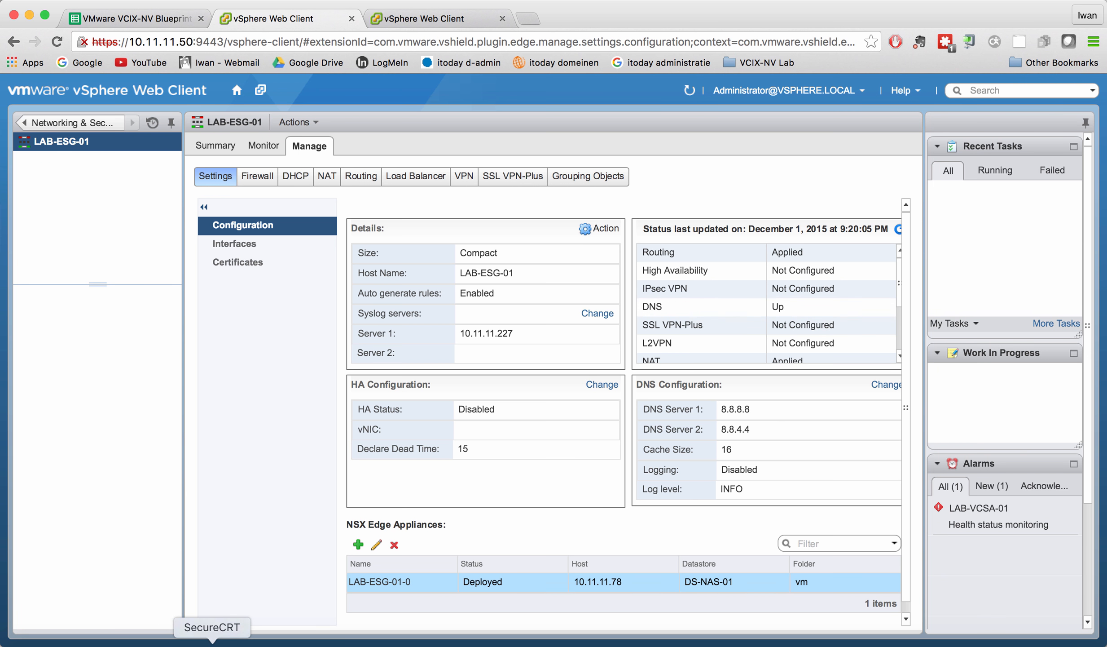
{"action": "left_click", "coordinate": [217, 643]}
Connect to LAB-ESG-01 and run 'show service dns', 'show service dns cache' and 'show configuration dns'.
{"action": "double_click", "coordinate": [134, 475]}
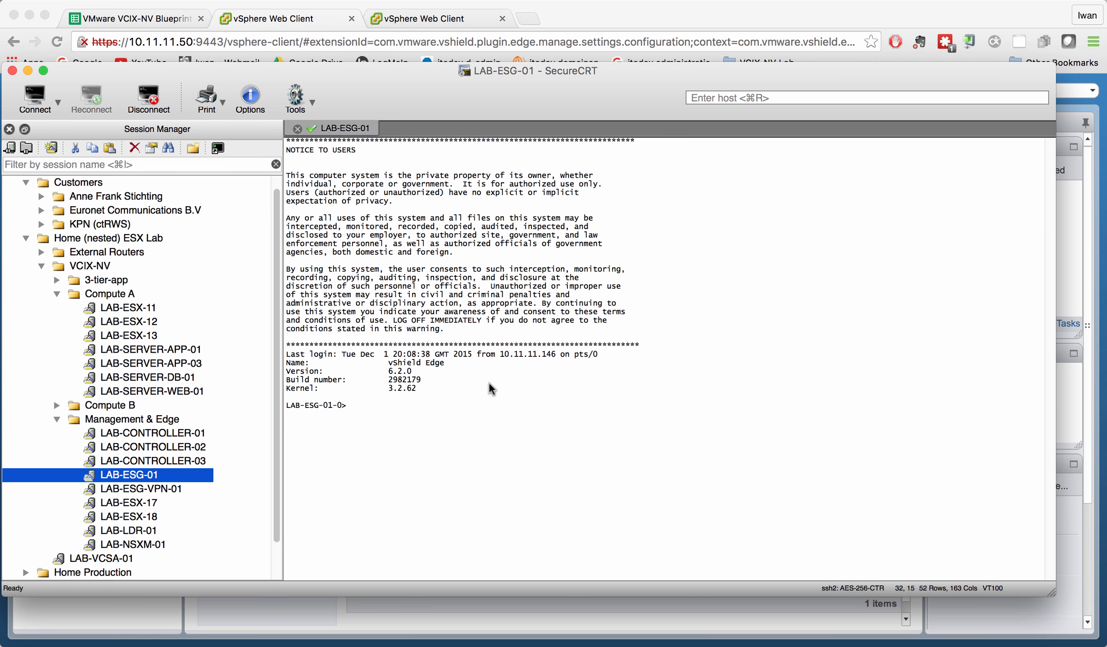
{"action": "type", "text": "show service dns"}
{"action": "key", "text": "Return"}
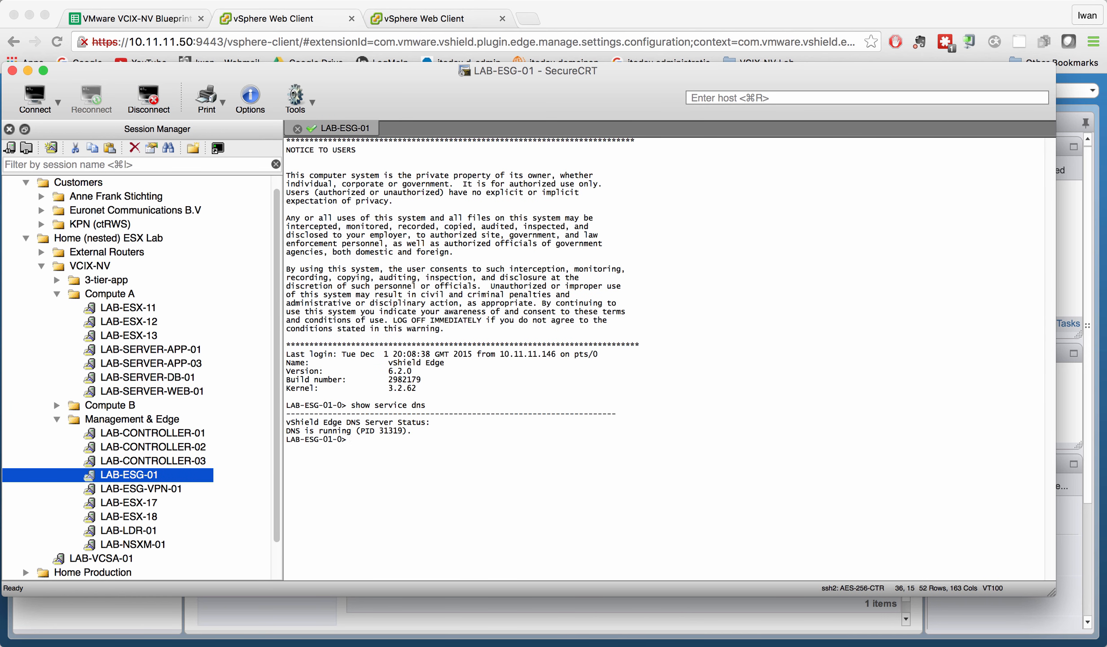
{"action": "type", "text": "show service dns ?"}
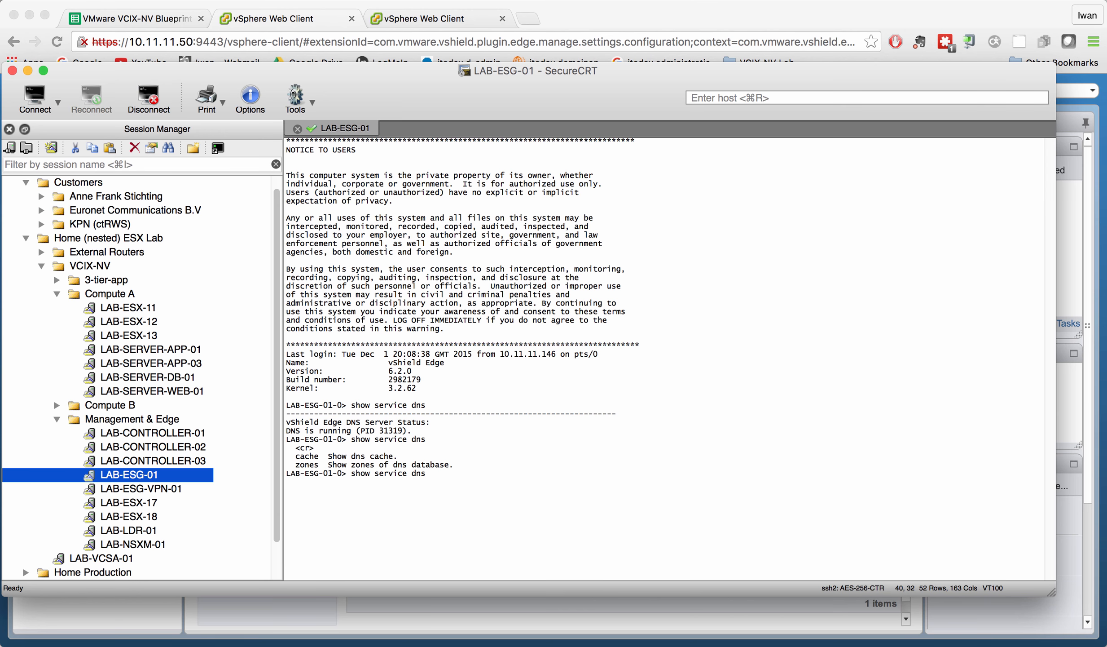
{"action": "type", "text": "cache"}
{"action": "key", "text": "Return"}
{"action": "type", "text": "show configuration dns"}
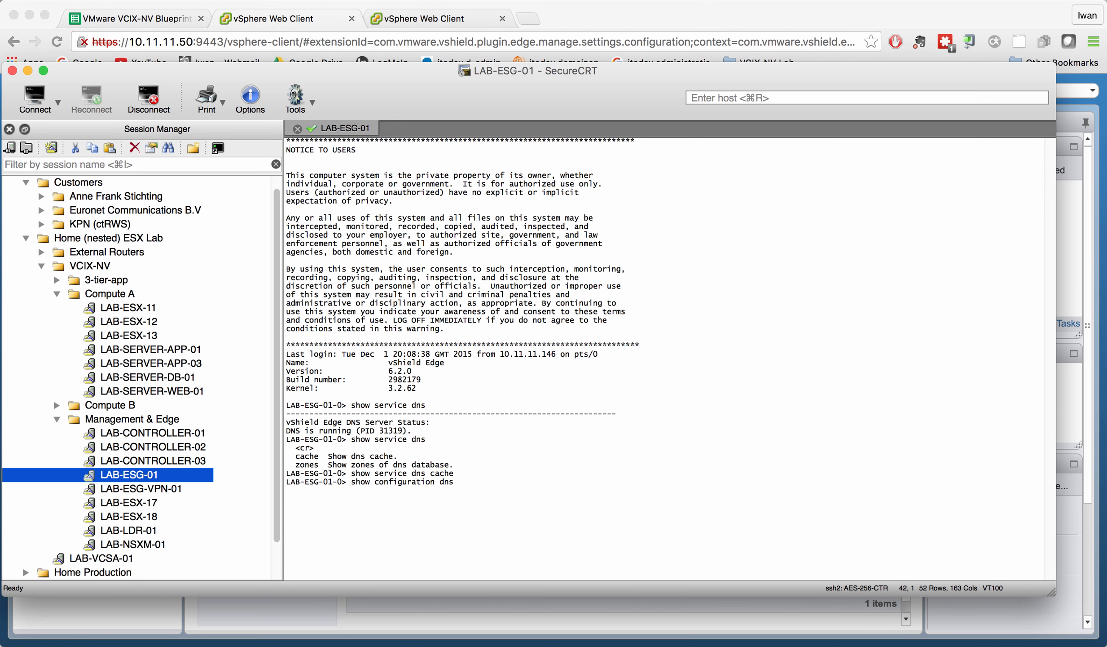
{"action": "key", "text": "Return"}
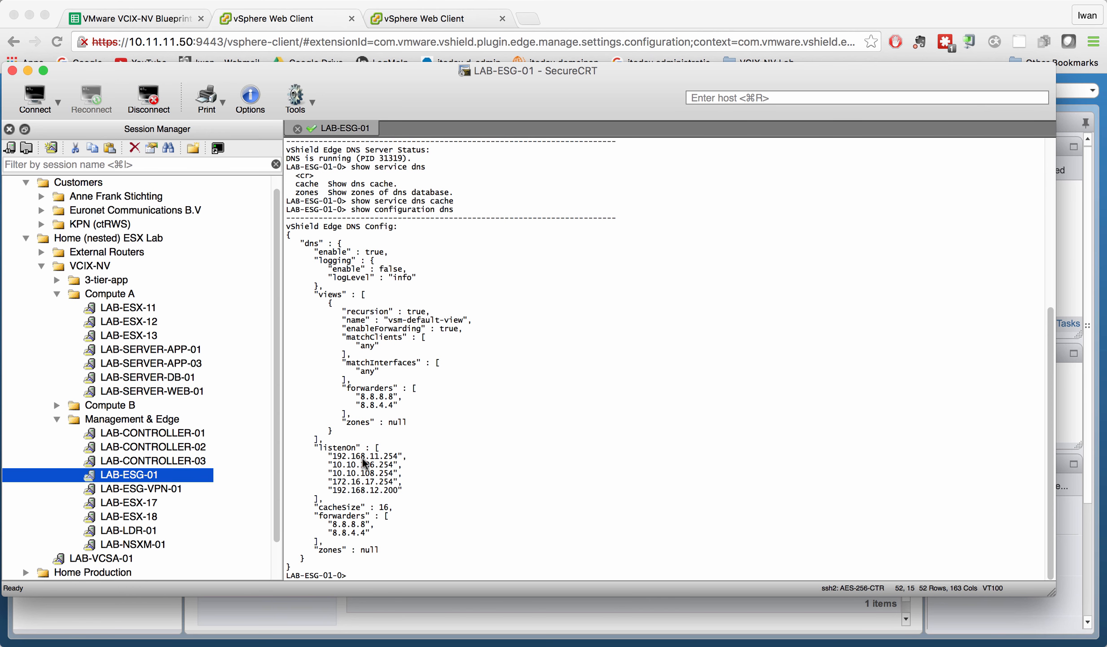
Highlight the listenOn addresses, forwarders, cacheSize 16 and zones lines in the output.
{"action": "left_click_drag", "start_coordinate": [325, 454], "coordinate": [406, 494]}
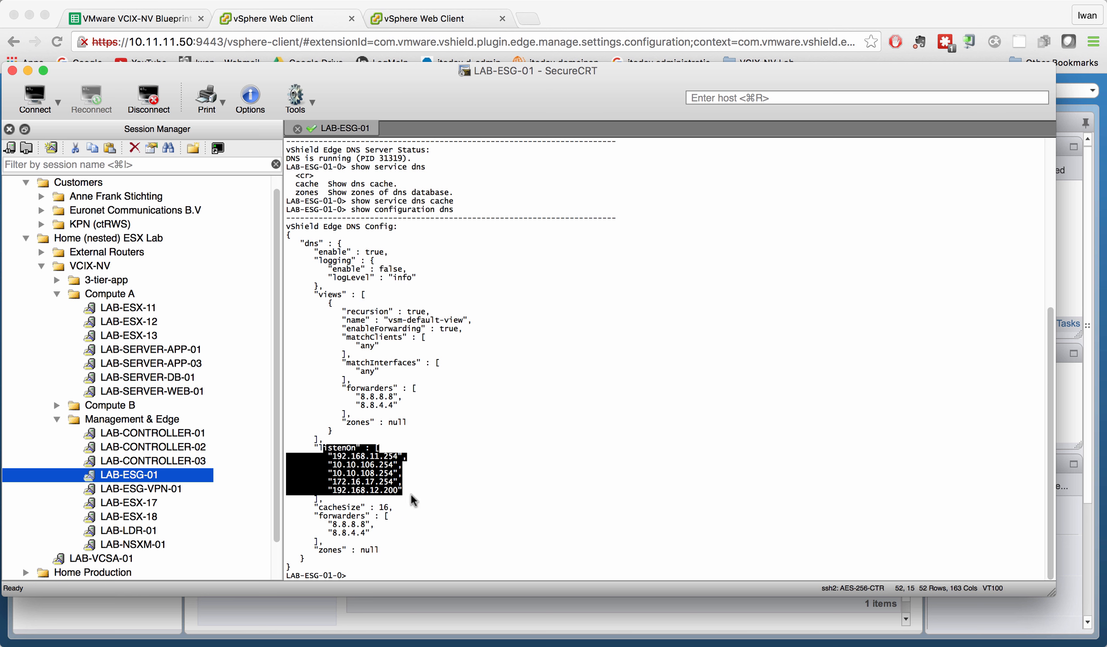
{"action": "left_click", "coordinate": [393, 537]}
{"action": "left_click_drag", "start_coordinate": [393, 537], "coordinate": [308, 502]}
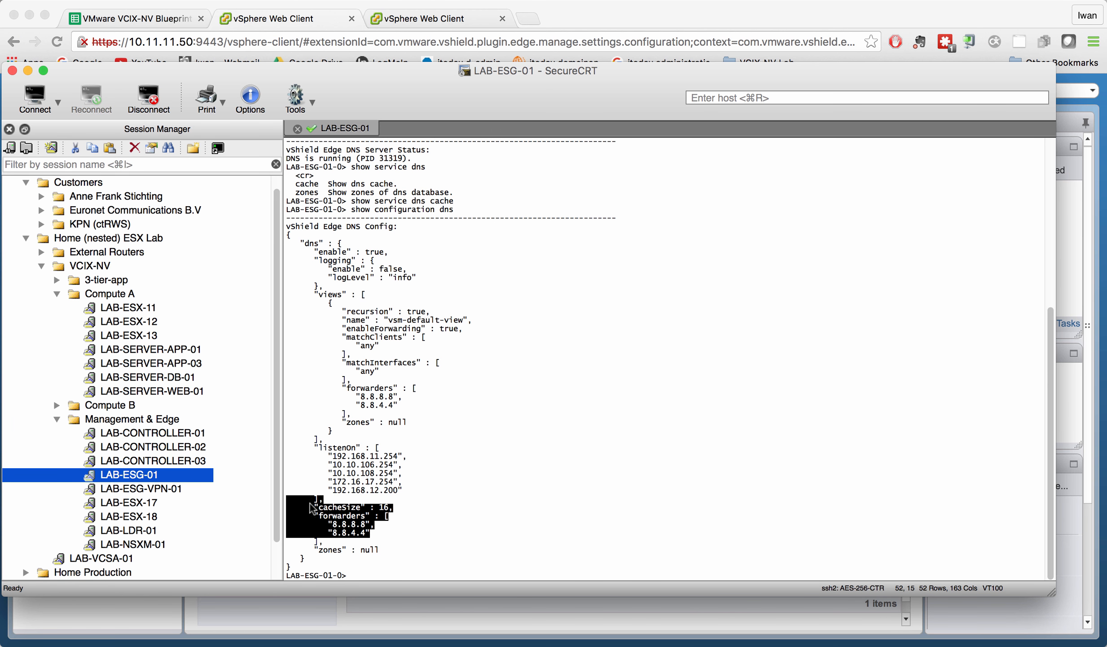
{"action": "left_click", "coordinate": [475, 521]}
{"action": "double_click", "coordinate": [387, 508]}
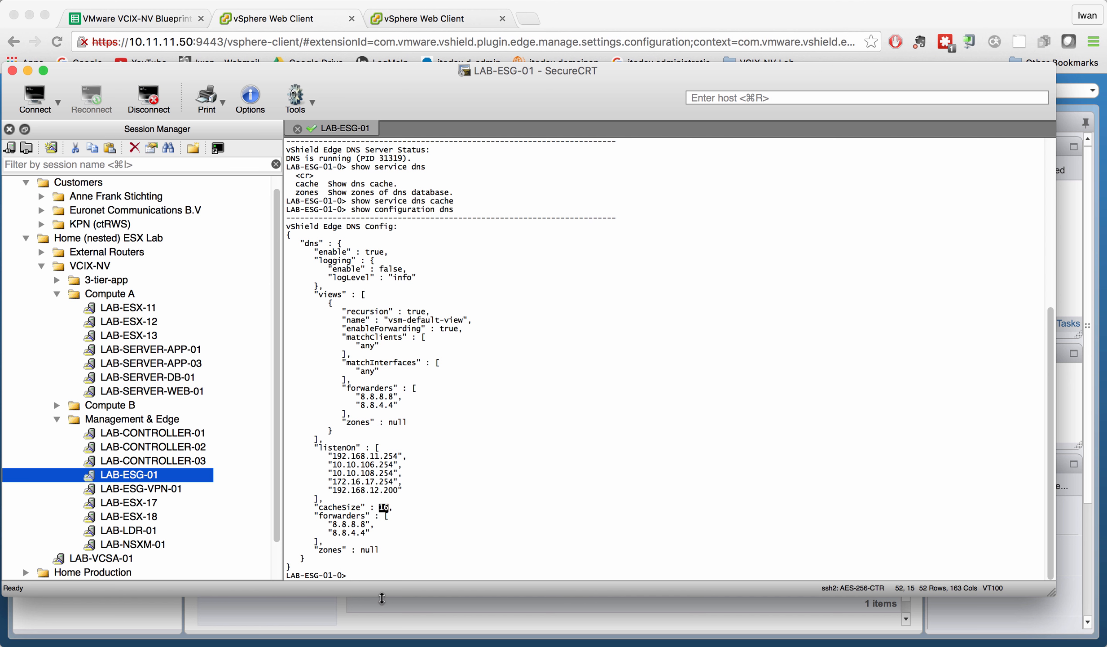
{"action": "left_click_drag", "start_coordinate": [392, 553], "coordinate": [261, 554]}
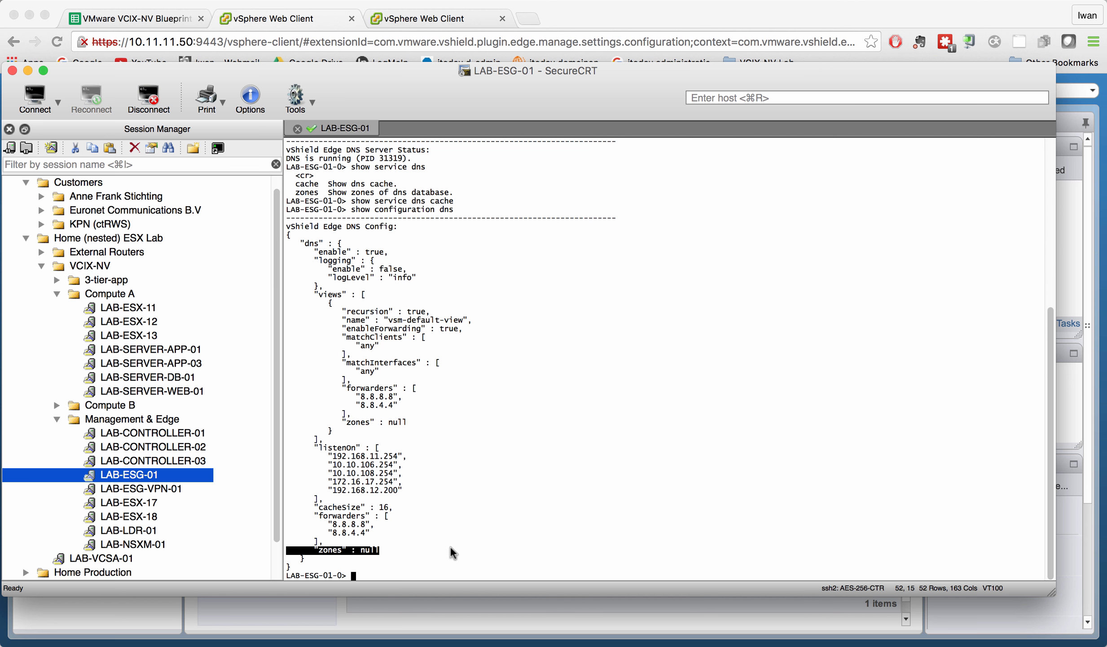
{"action": "left_click", "coordinate": [510, 549]}
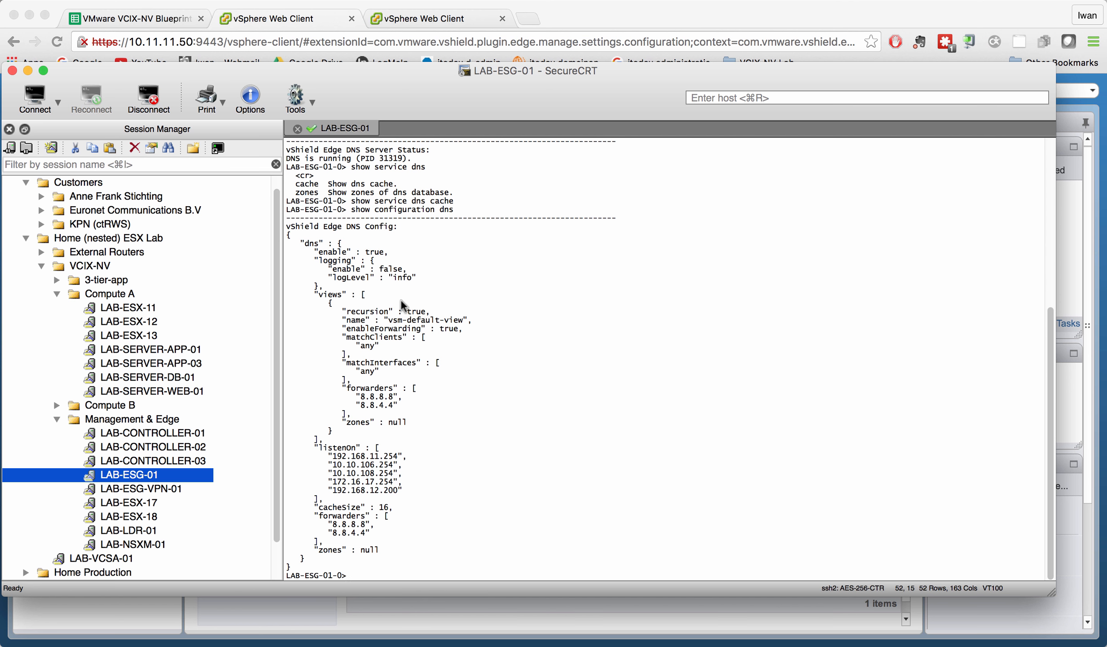
Enter privileged mode, run 'clear service dns cache', then 'disable'.
{"action": "type", "text": "enable"}
{"action": "key", "text": "Return"}
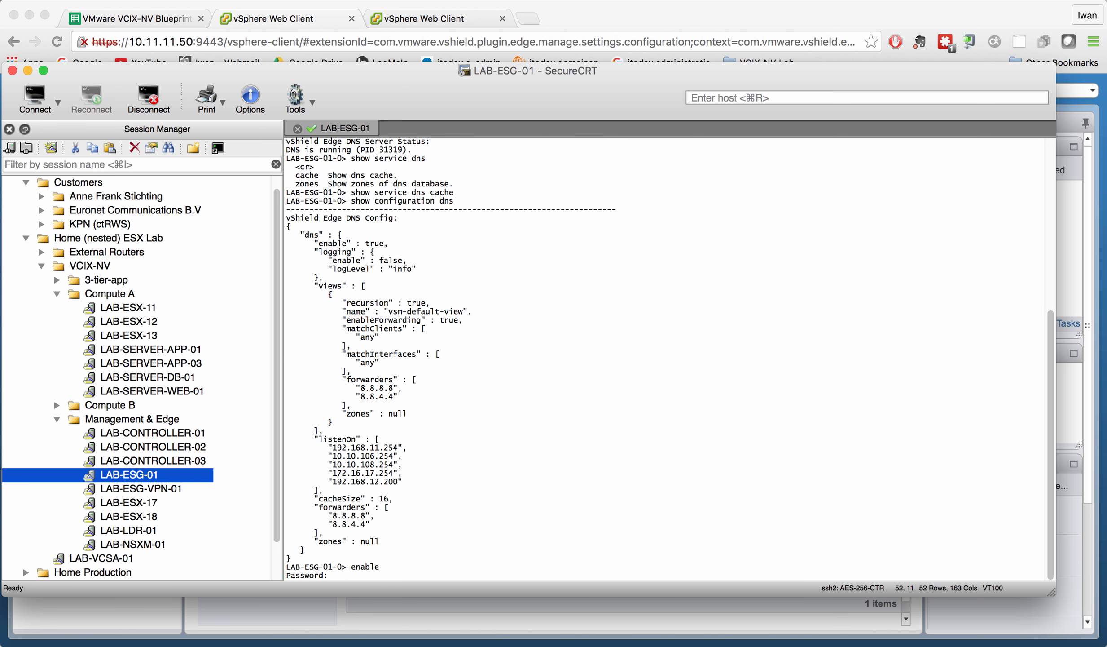
{"action": "key", "text": "Return"}
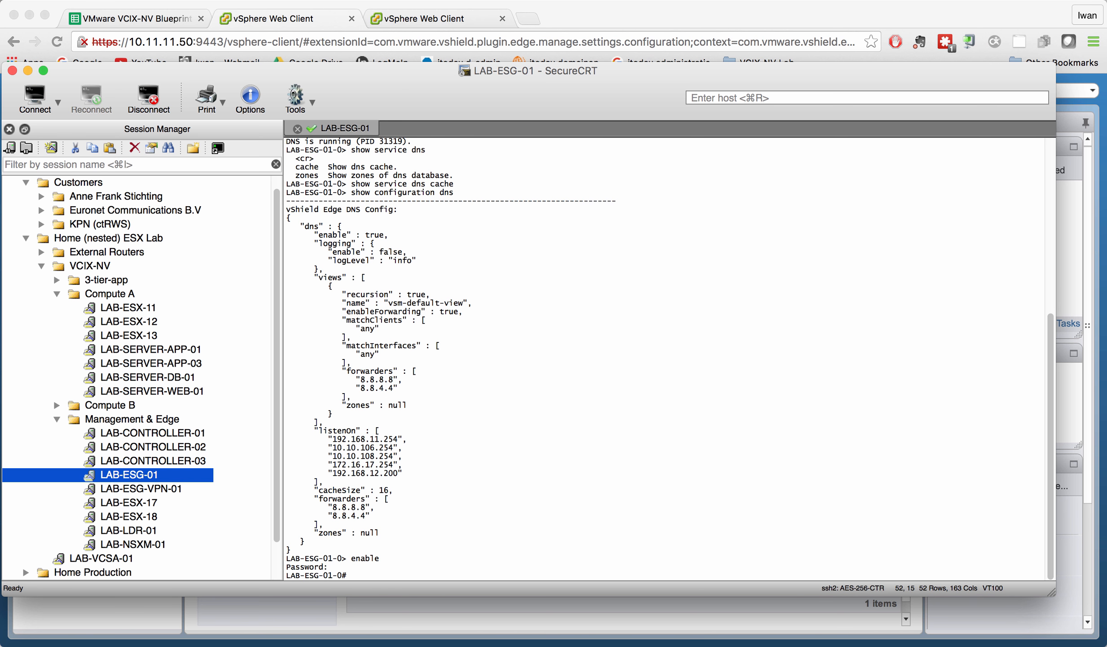
{"action": "type", "text": "clear service dns"}
{"action": "type", "text": " ?cache"}
{"action": "key", "text": "Return"}
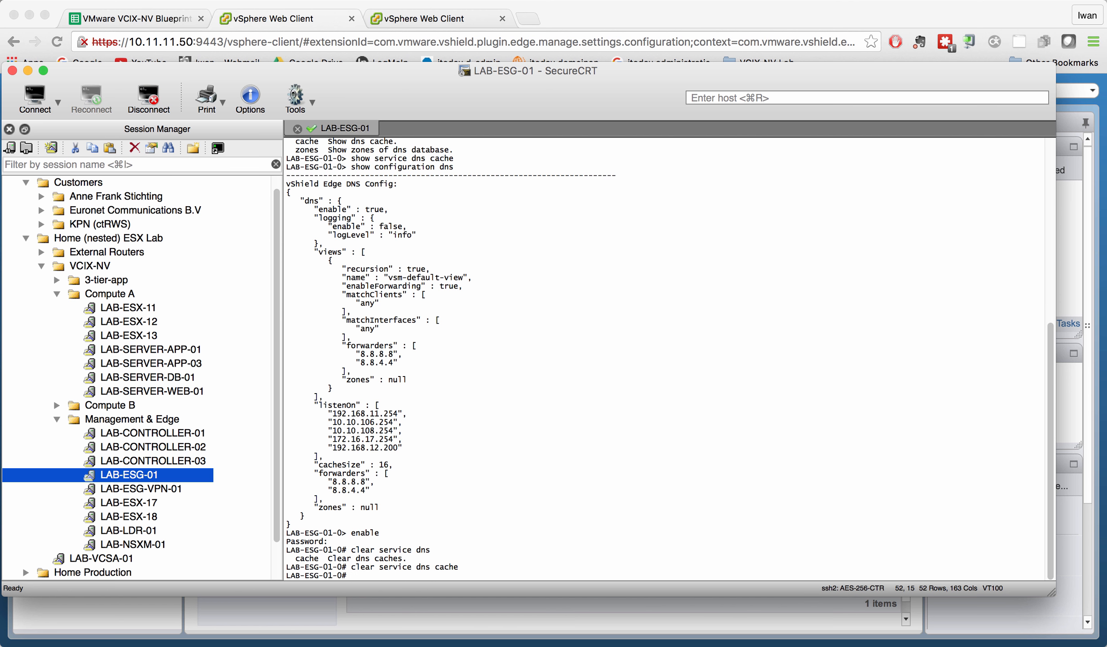
{"action": "type", "text": "disable"}
{"action": "key", "text": "Return"}
Rerun 'show service dns cache' to confirm it's empty, then return to the browser.
{"action": "key", "text": "Up"}
{"action": "key", "text": "Up"}
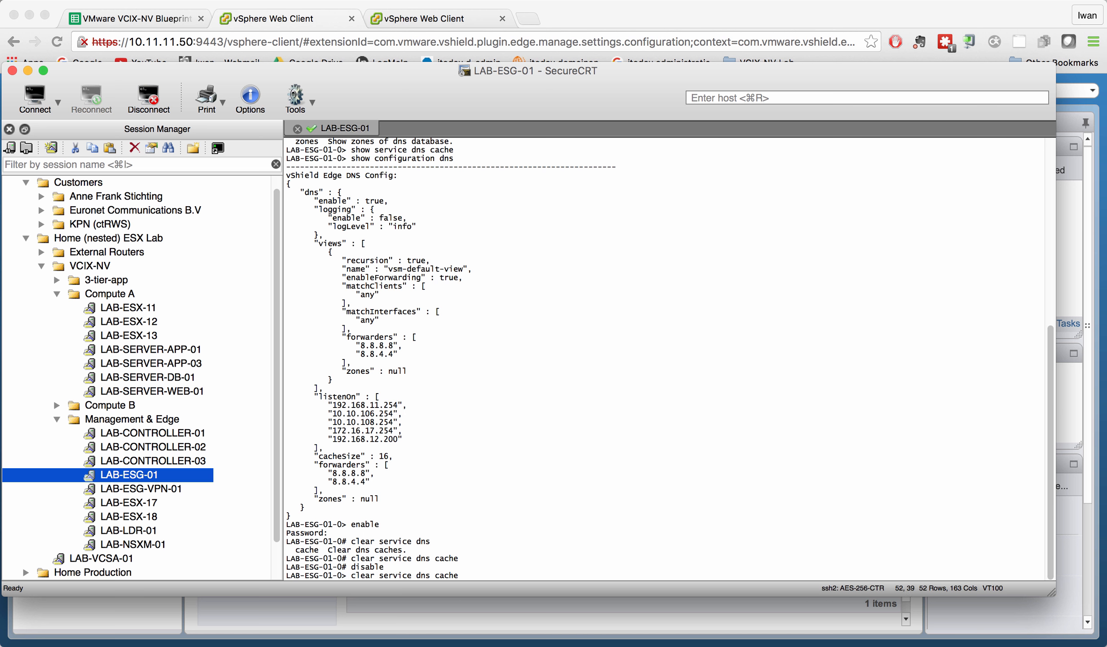
{"action": "key", "text": "Up"}
{"action": "key", "text": "Up"}
{"action": "key", "text": "Up"}
{"action": "key", "text": "Return"}
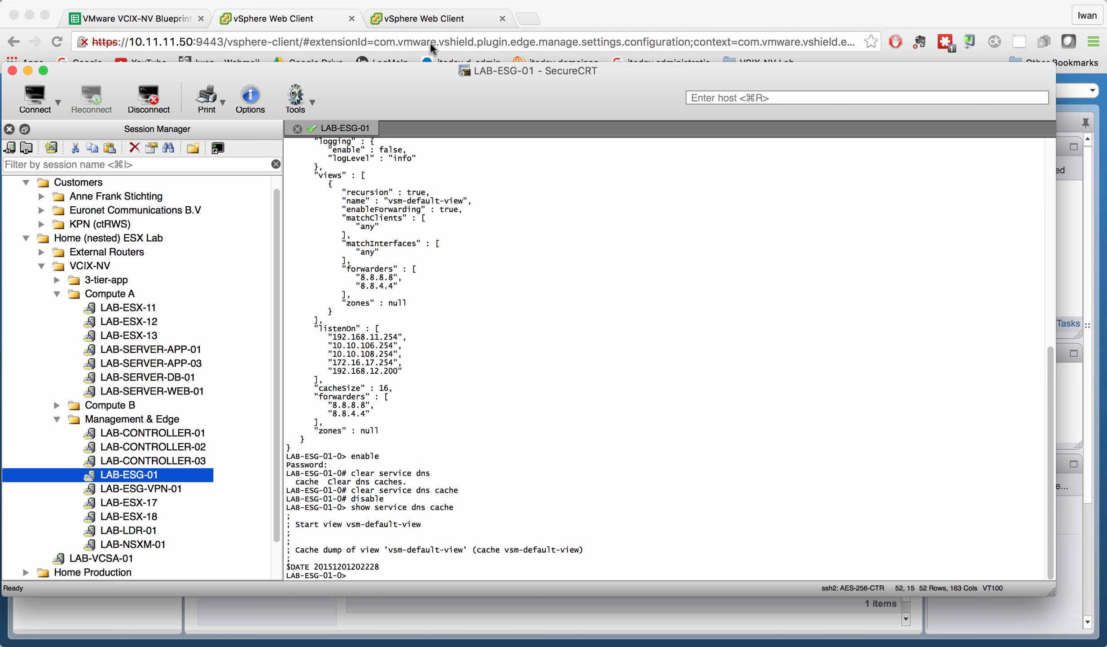
{"action": "left_click", "coordinate": [424, 19]}
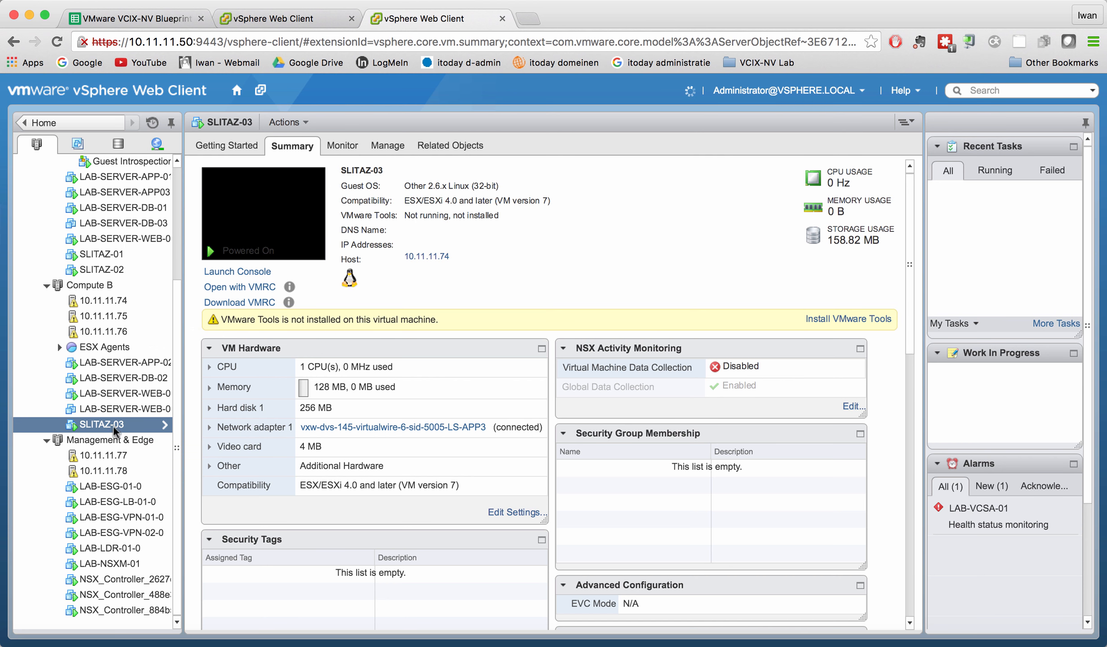
Open SLITAZ-03's console from its context menu and focus the shell prompt.
{"action": "right_click", "coordinate": [113, 430]}
{"action": "left_click", "coordinate": [196, 152]}
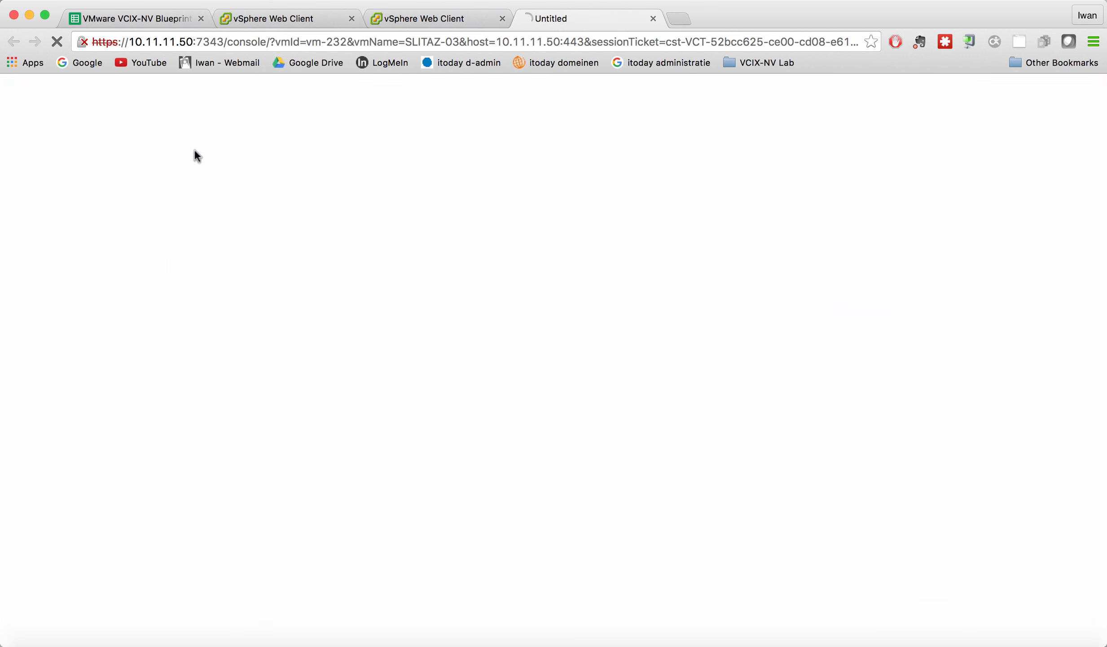
{"action": "left_click", "coordinate": [588, 343]}
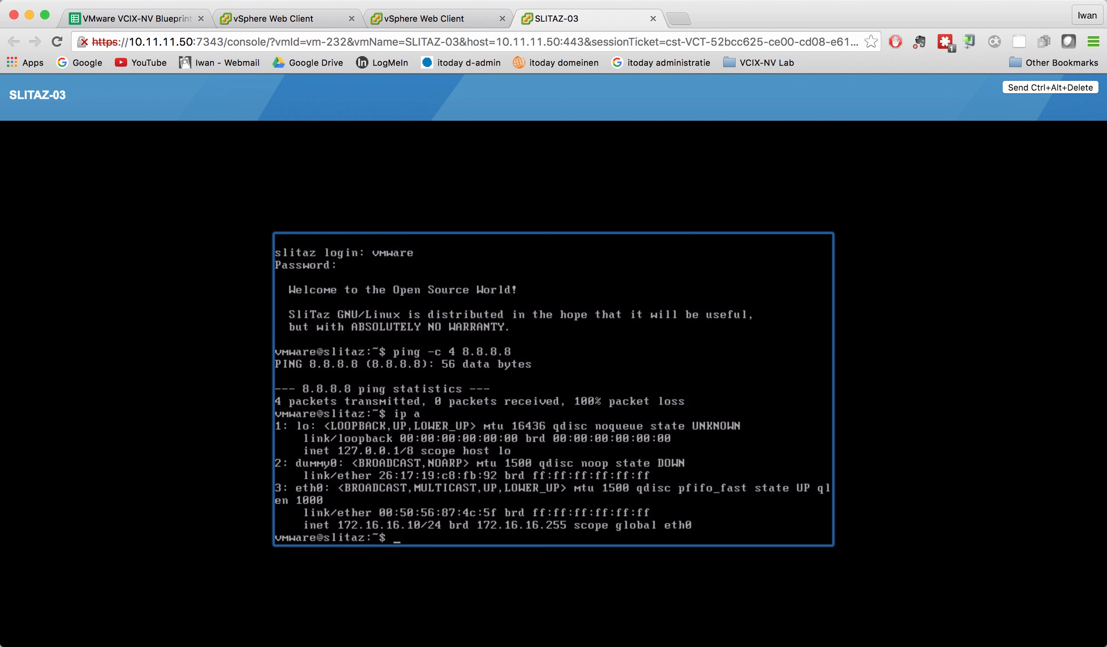
{"action": "key", "text": "Return"}
{"action": "key", "text": "Return"}
{"action": "key", "text": "Return"}
{"action": "type", "text": "ip a"}
{"action": "key", "text": "Up"}
{"action": "key", "text": "Up"}
{"action": "key", "text": "Up"}
{"action": "key", "text": "Up"}
{"action": "key", "text": "Up"}
{"action": "key", "text": "Up"}
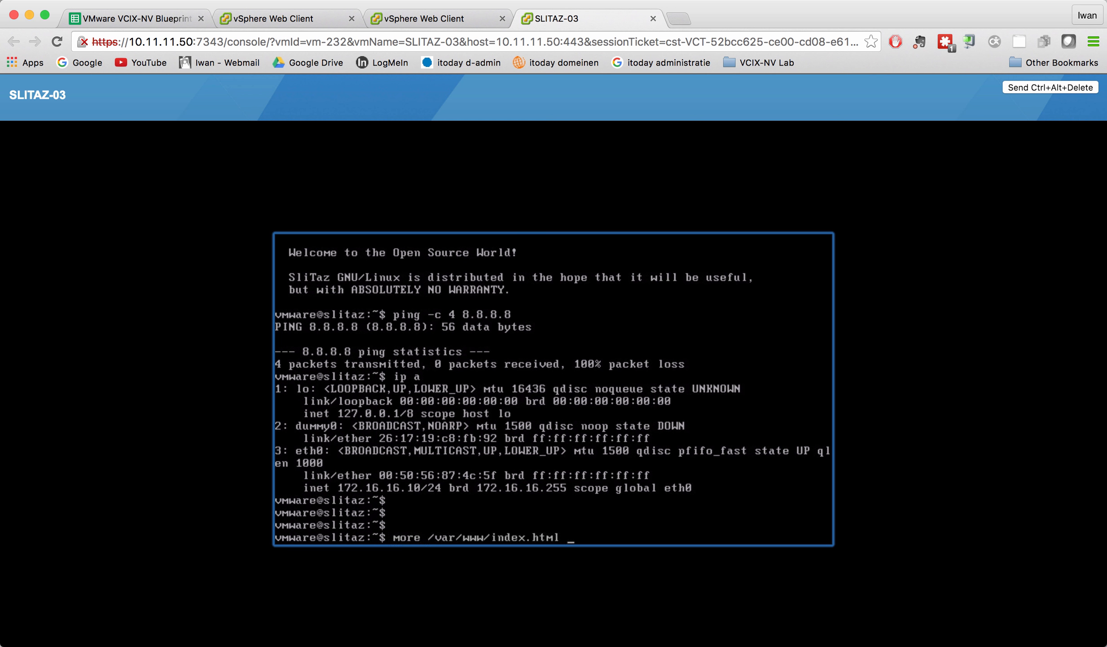
{"action": "key", "text": "Down"}
{"action": "key", "text": "Down"}
{"action": "key", "text": "Down"}
{"action": "key", "text": "Down"}
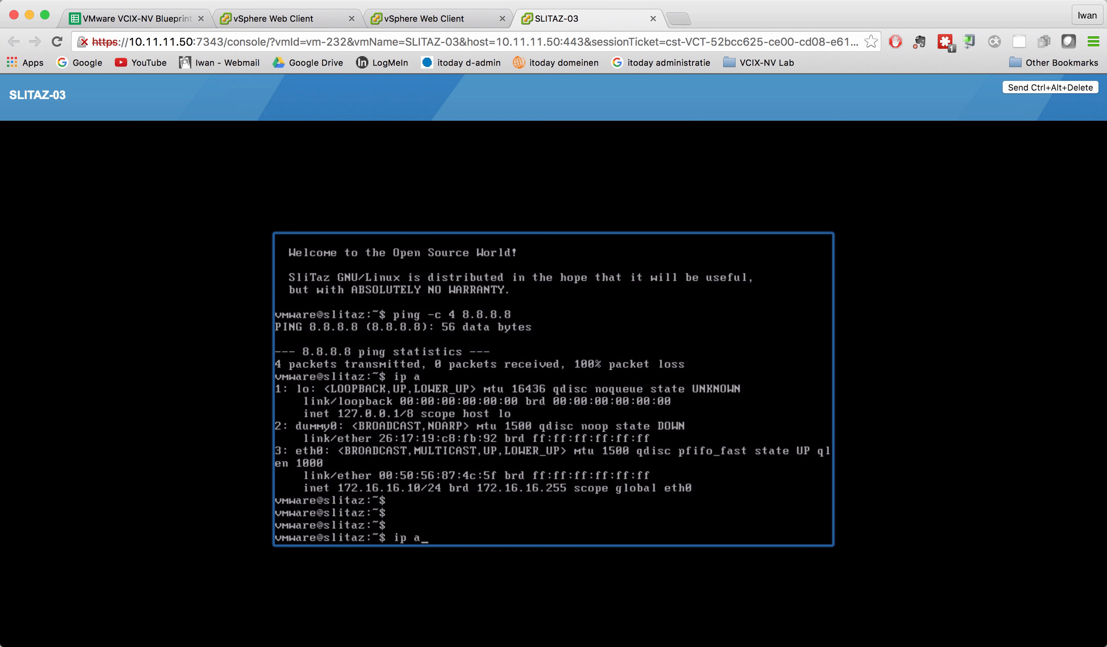
{"action": "key", "text": "Up"}
{"action": "key", "text": "Up"}
{"action": "key", "text": "Up"}
{"action": "key", "text": "Up"}
{"action": "key", "text": "BackSpace"}
{"action": "key", "text": "BackSpace"}
{"action": "key", "text": "BackSpace"}
{"action": "key", "text": "BackSpace"}
{"action": "key", "text": "BackSpace"}
{"action": "key", "text": "BackSpace"}
{"action": "key", "text": "BackSpace"}
{"action": "type", "text": "net"}
{"action": "key", "text": "BackSpace"}
{"action": "key", "text": "BackSpace"}
{"action": "key", "text": "BackSpace"}
{"action": "type", "text": "nslookup www.vmware"}
{"action": "key", "text": "Return"}
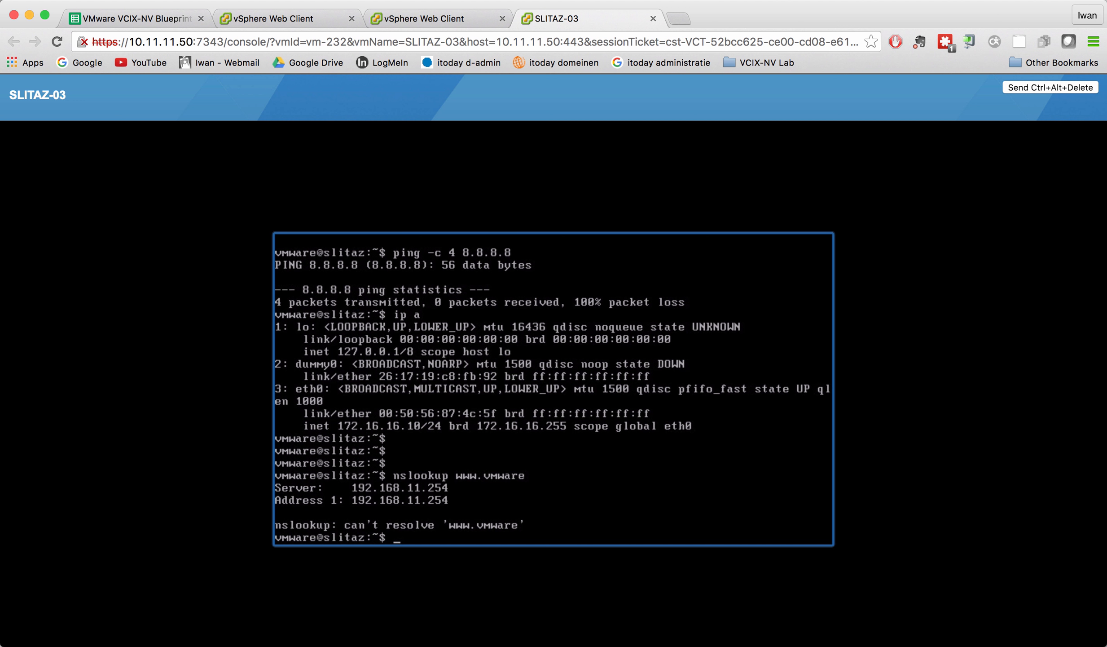
{"action": "type", "text": "po"}
{"action": "key", "text": "BackSpace"}
{"action": "key", "text": "BackSpace"}
{"action": "left_click", "coordinate": [422, 18]}
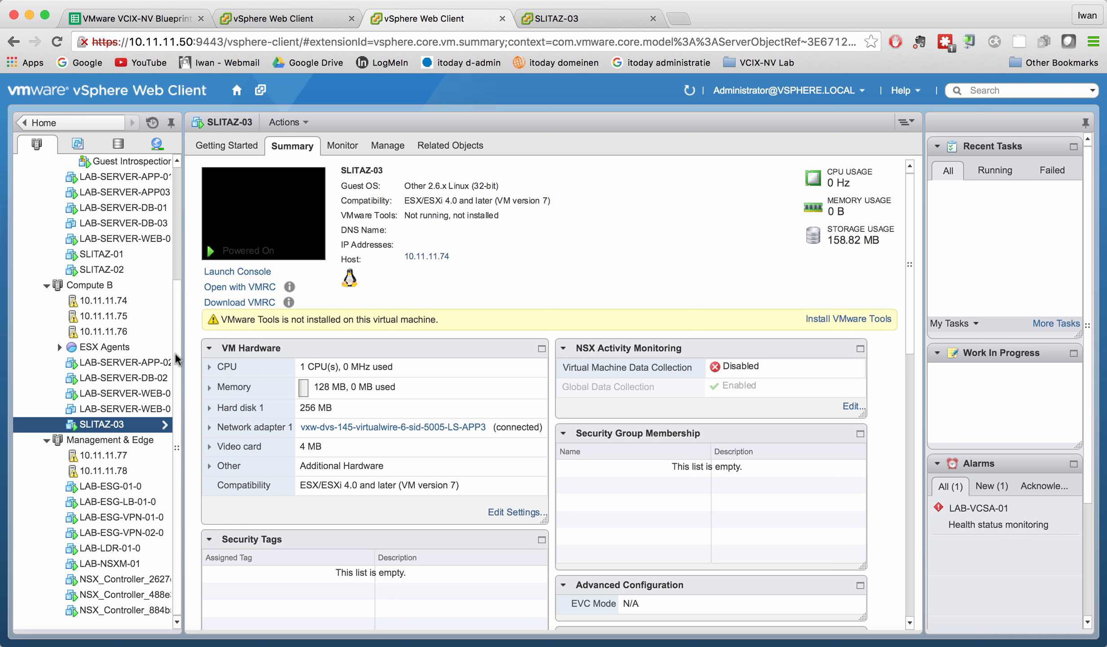
Open LAB-LDR-01's interfaces through NSX Edges and check to-app3 at 172.16.16.253.
{"action": "left_click", "coordinate": [279, 19]}
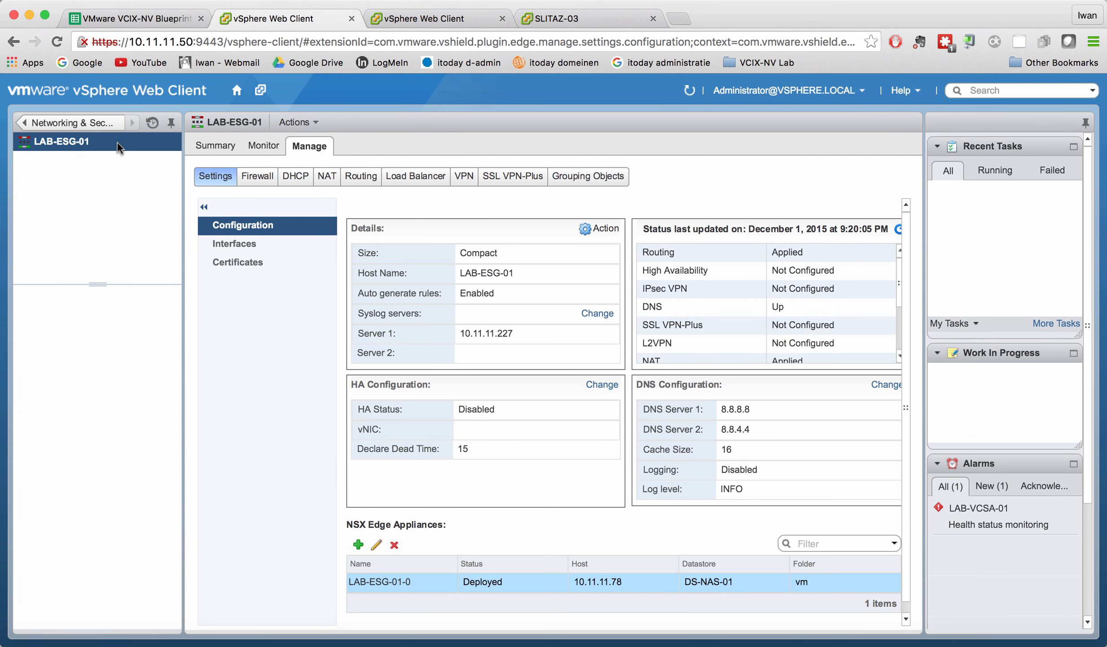
{"action": "left_click", "coordinate": [238, 243]}
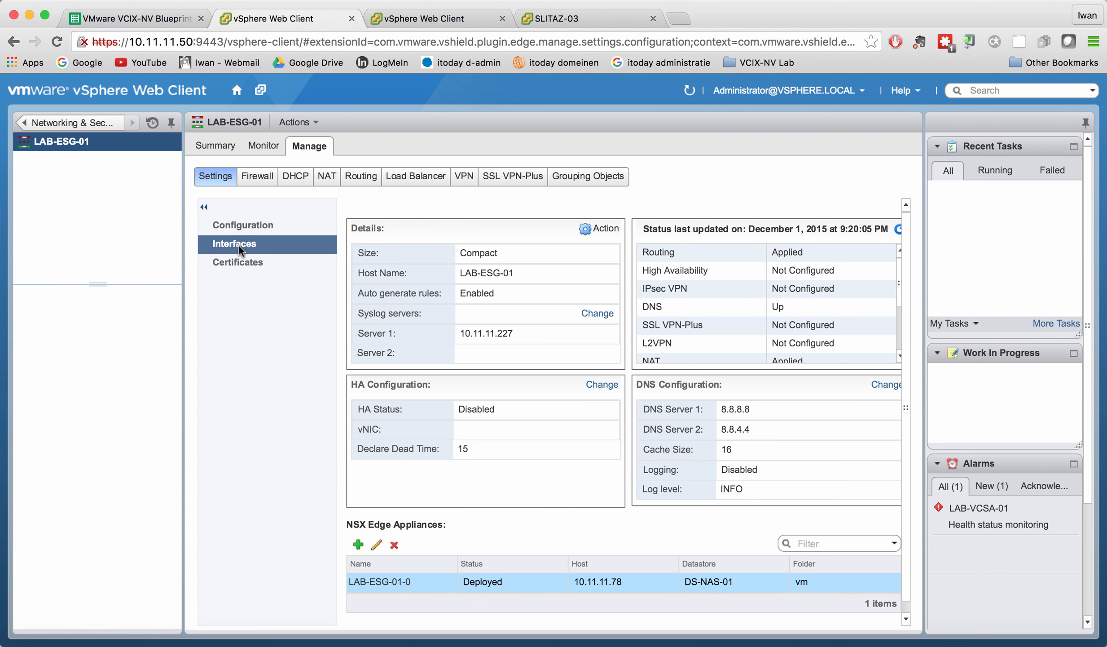
{"action": "left_click", "coordinate": [237, 89]}
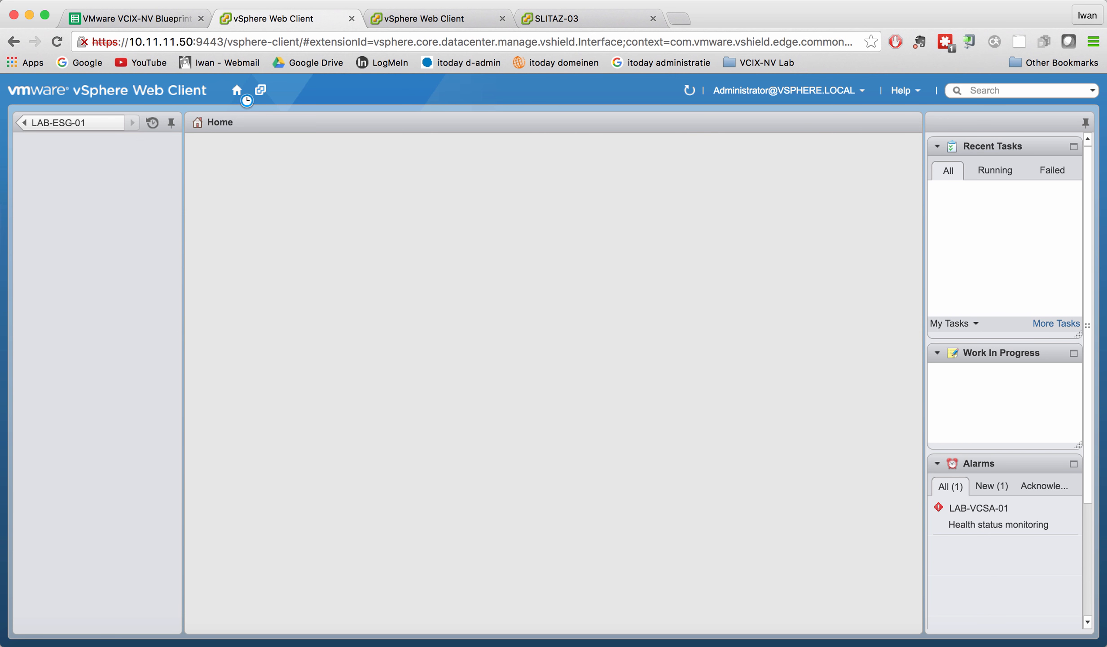
{"action": "left_click", "coordinate": [118, 243]}
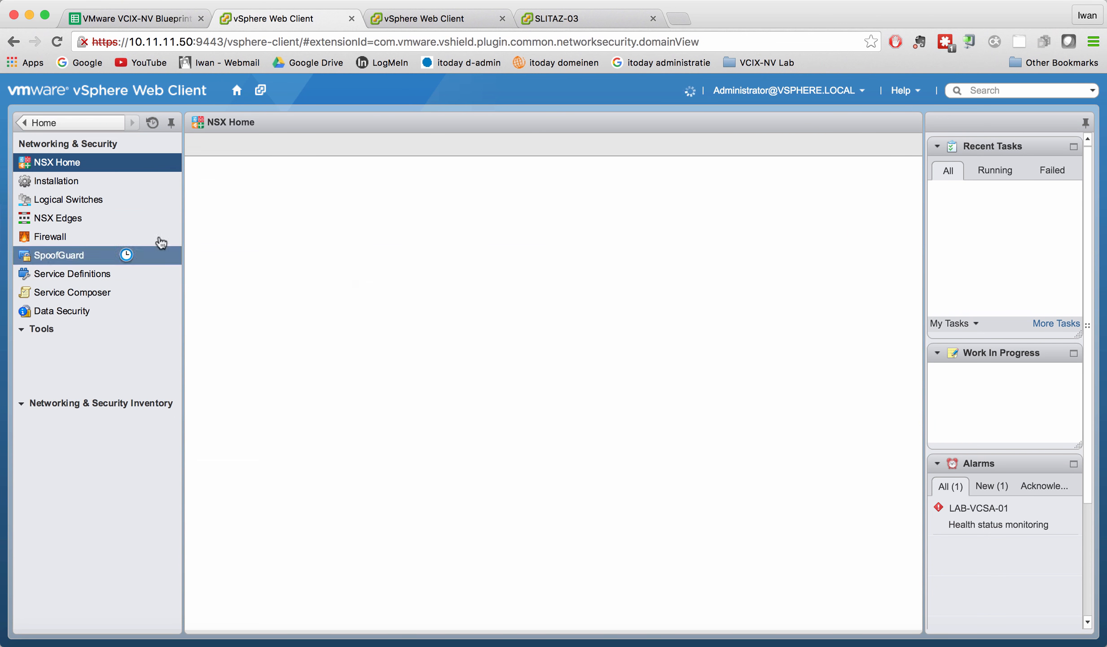
{"action": "left_click", "coordinate": [91, 218]}
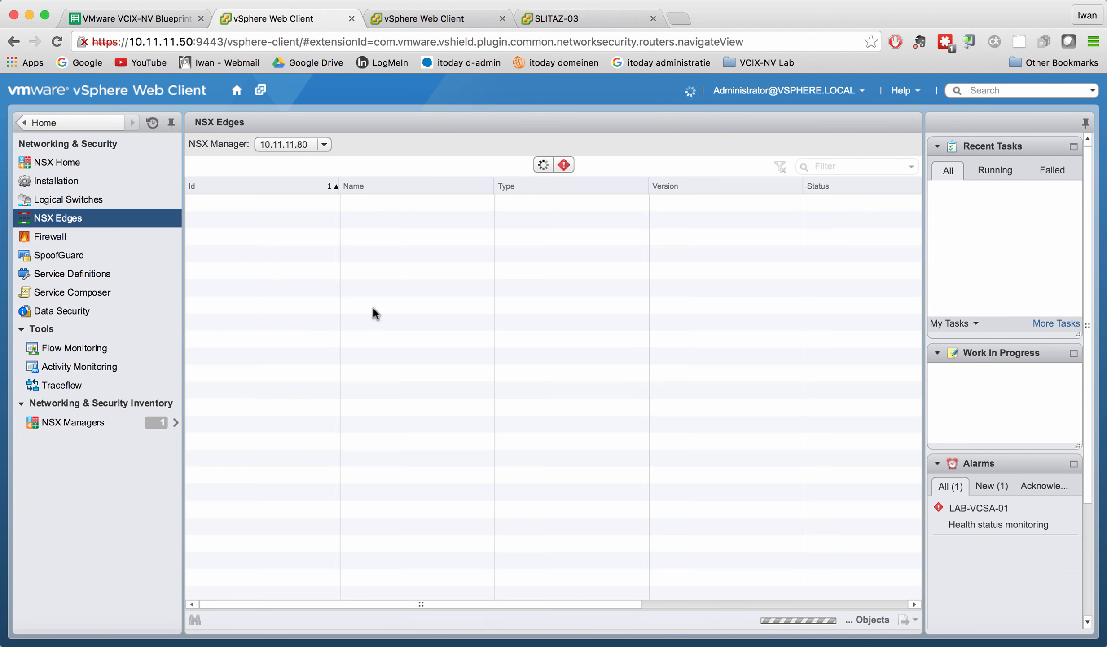
{"action": "double_click", "coordinate": [283, 224]}
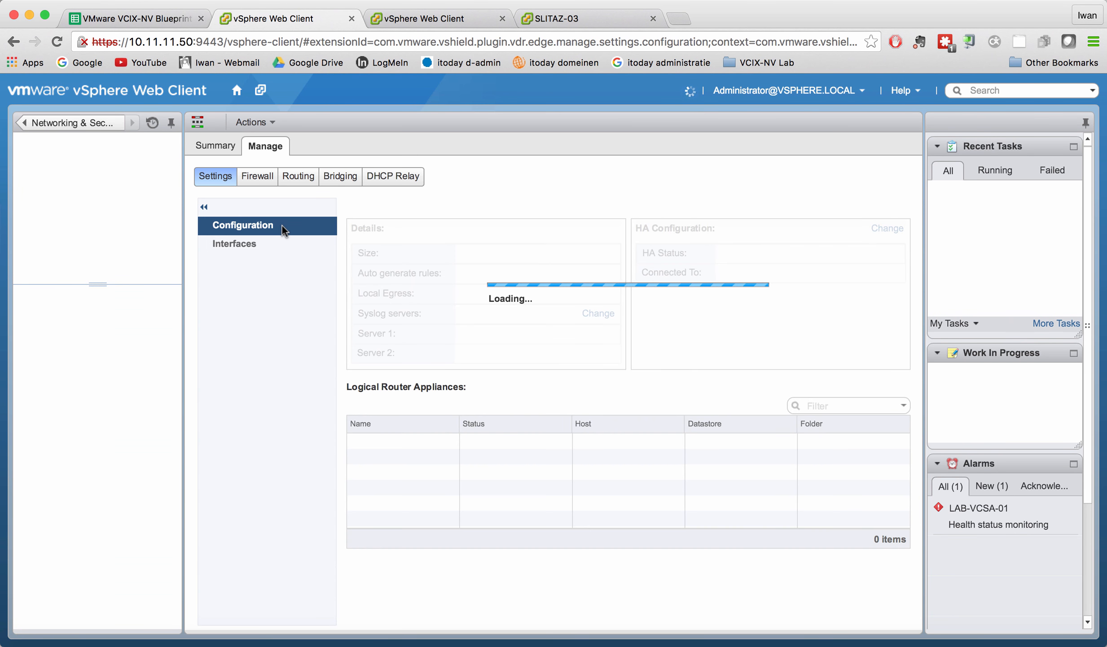
{"action": "left_click", "coordinate": [257, 245]}
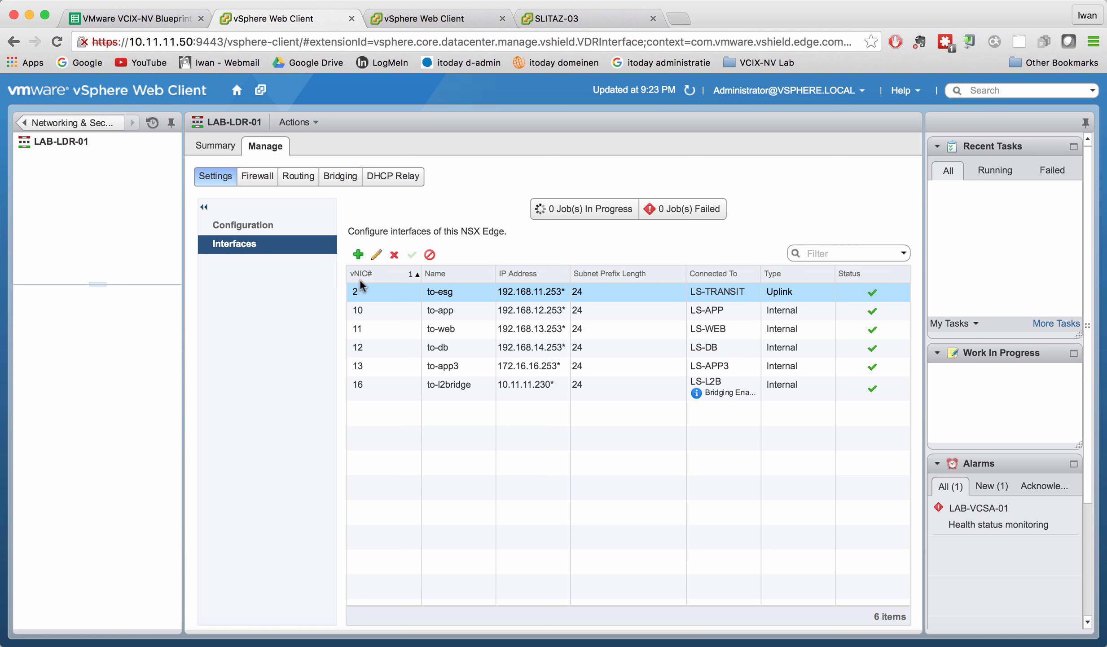
{"action": "left_click", "coordinate": [431, 372]}
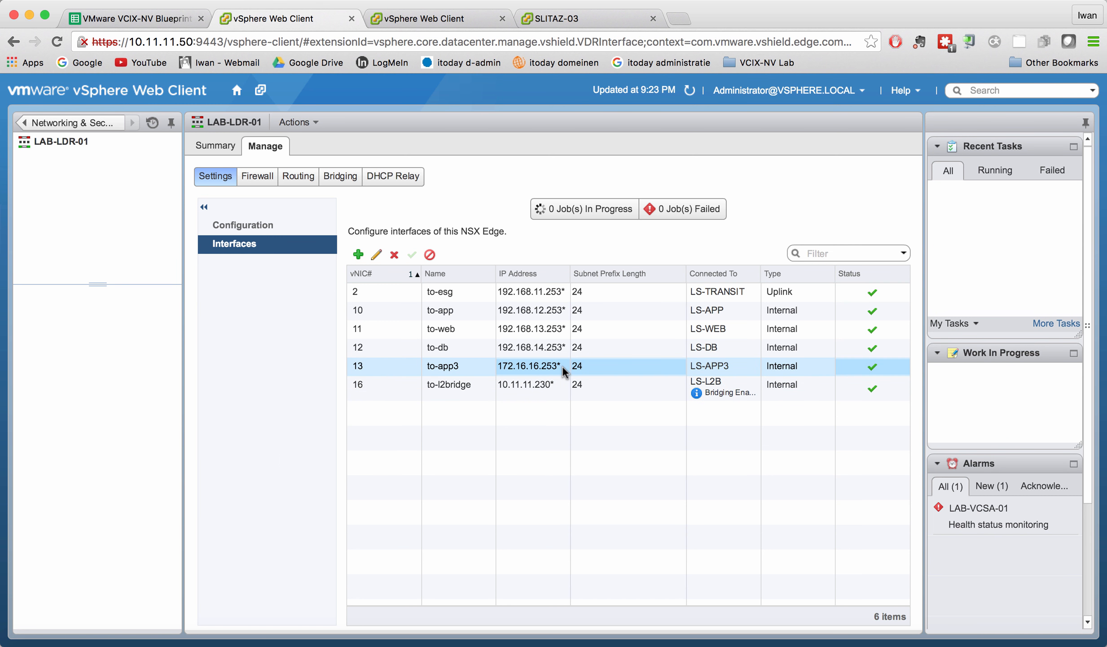
{"action": "left_click", "coordinate": [586, 21]}
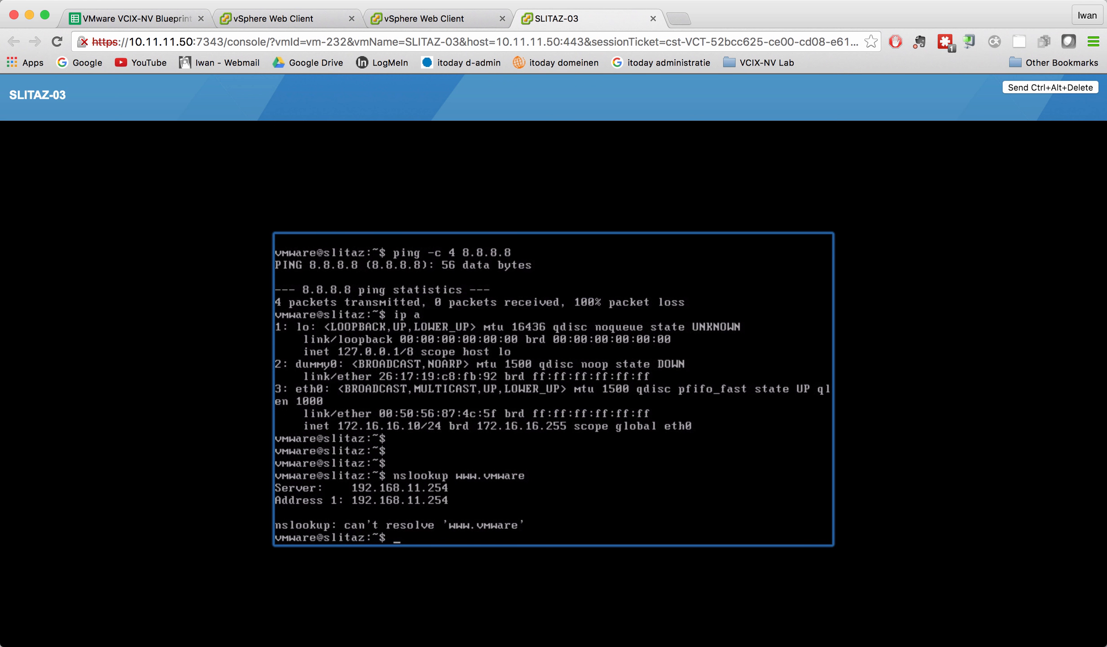
Run 'ping -c 4 172.16.16.253' from SLITAZ-03 to test the gateway.
{"action": "type", "text": "ping -c 4 172.16.16.253"}
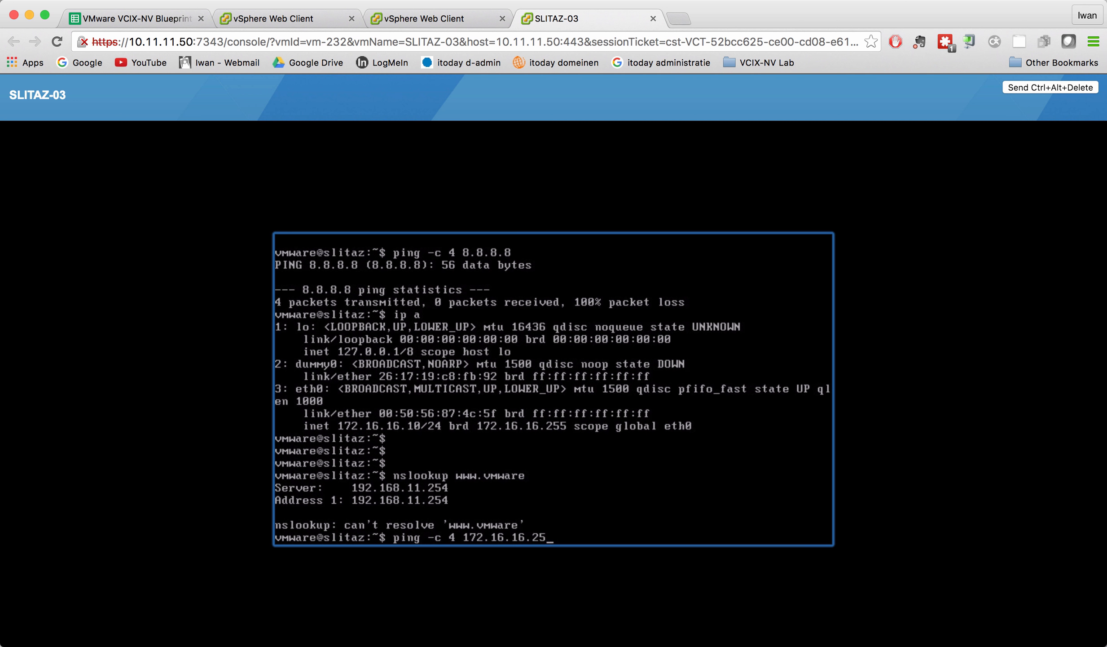
{"action": "key", "text": "Return"}
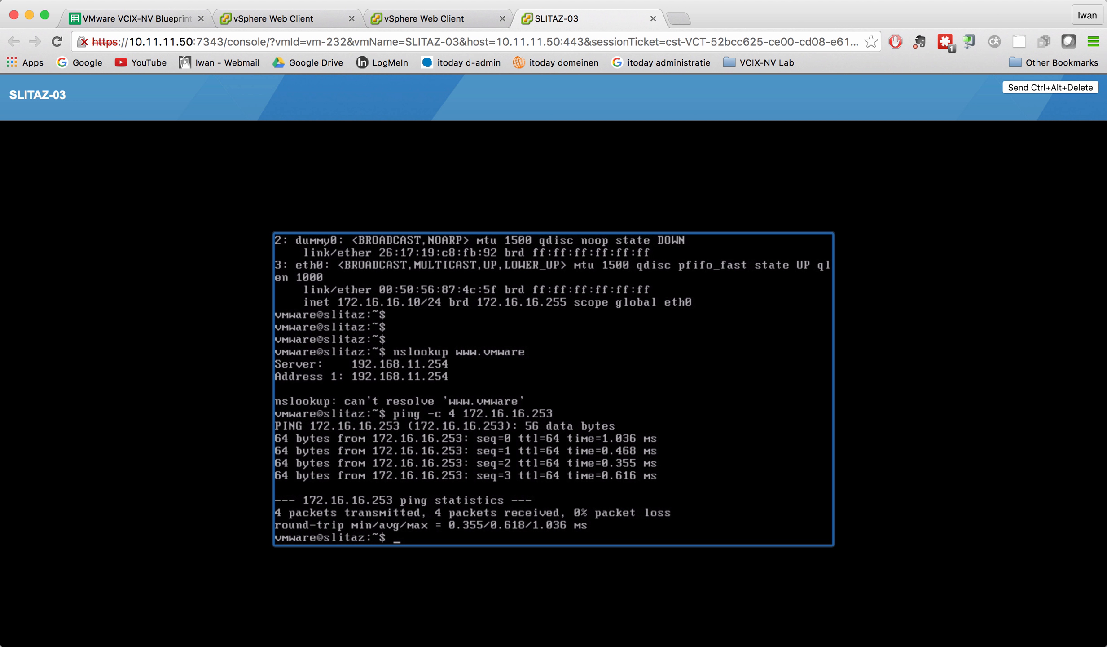
Check LAB-LDR-01's DHCP relay server 192.168.11.254, then open edge LAB-ESG-01 from NSX Edges.
{"action": "left_click", "coordinate": [417, 19]}
{"action": "left_click", "coordinate": [316, 18]}
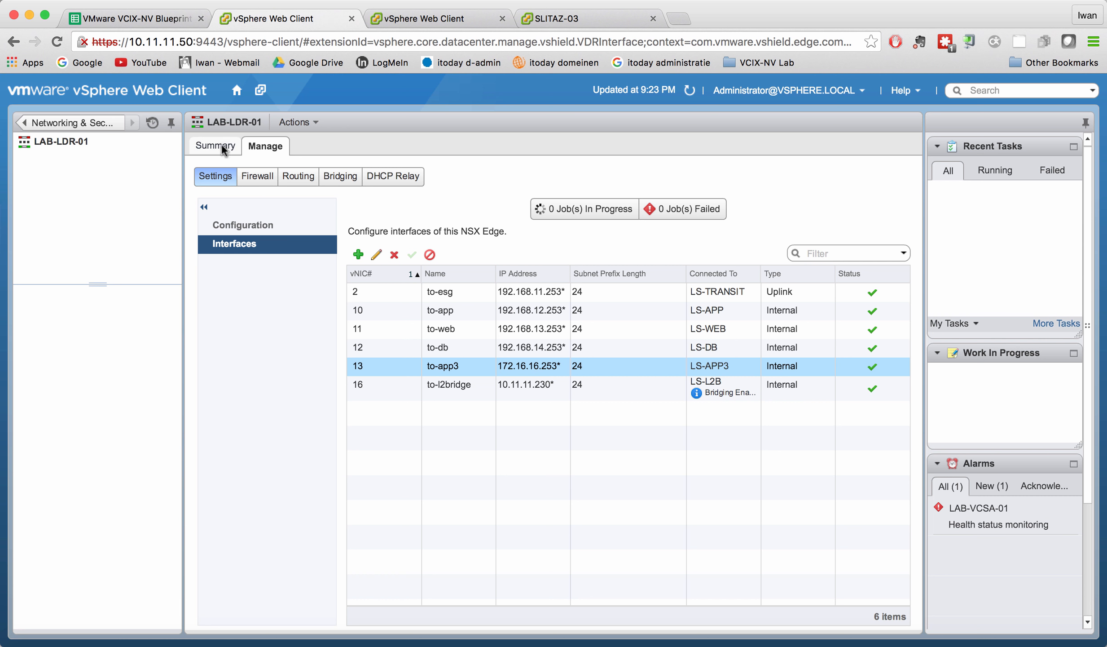
{"action": "left_click", "coordinate": [392, 183]}
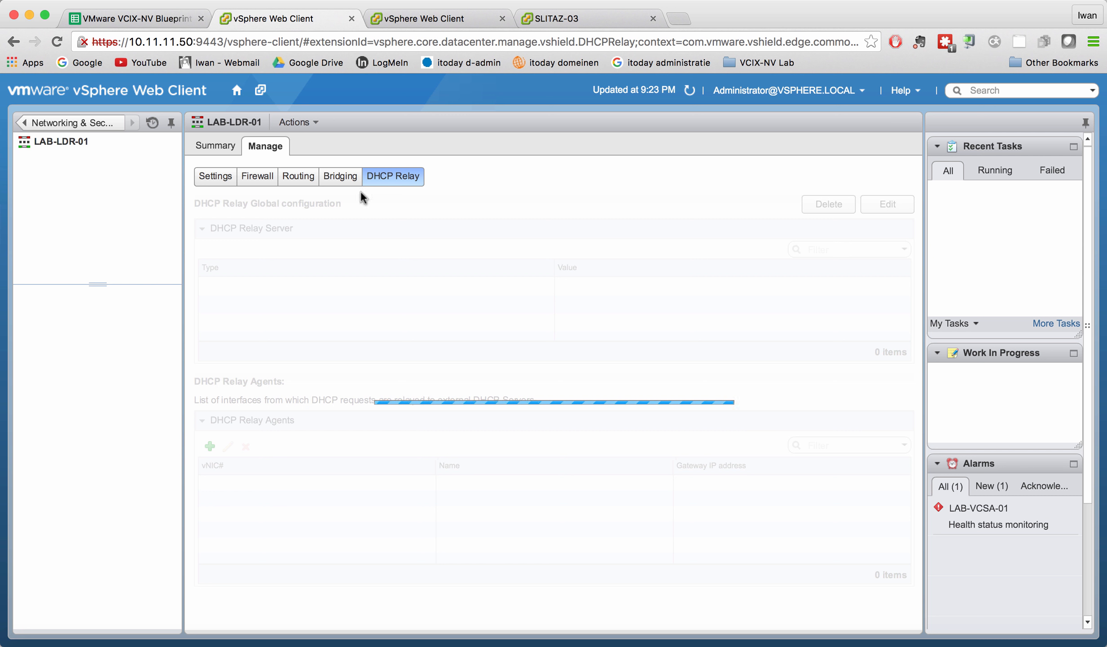
{"action": "left_click", "coordinate": [547, 310]}
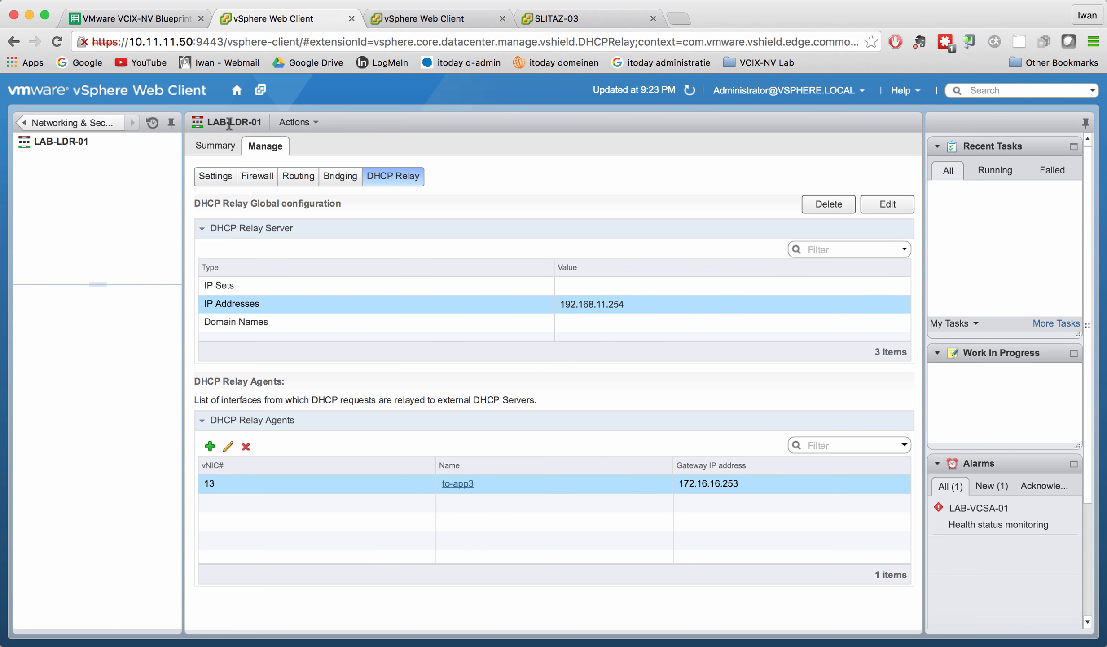
{"action": "left_click", "coordinate": [112, 122]}
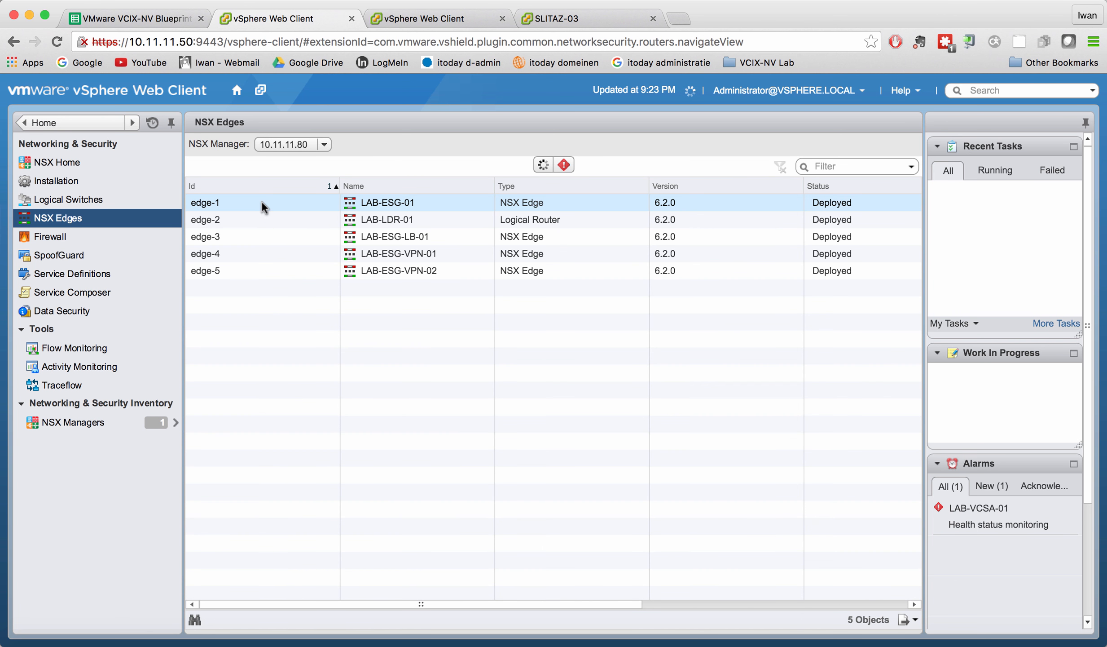
{"action": "double_click", "coordinate": [262, 203]}
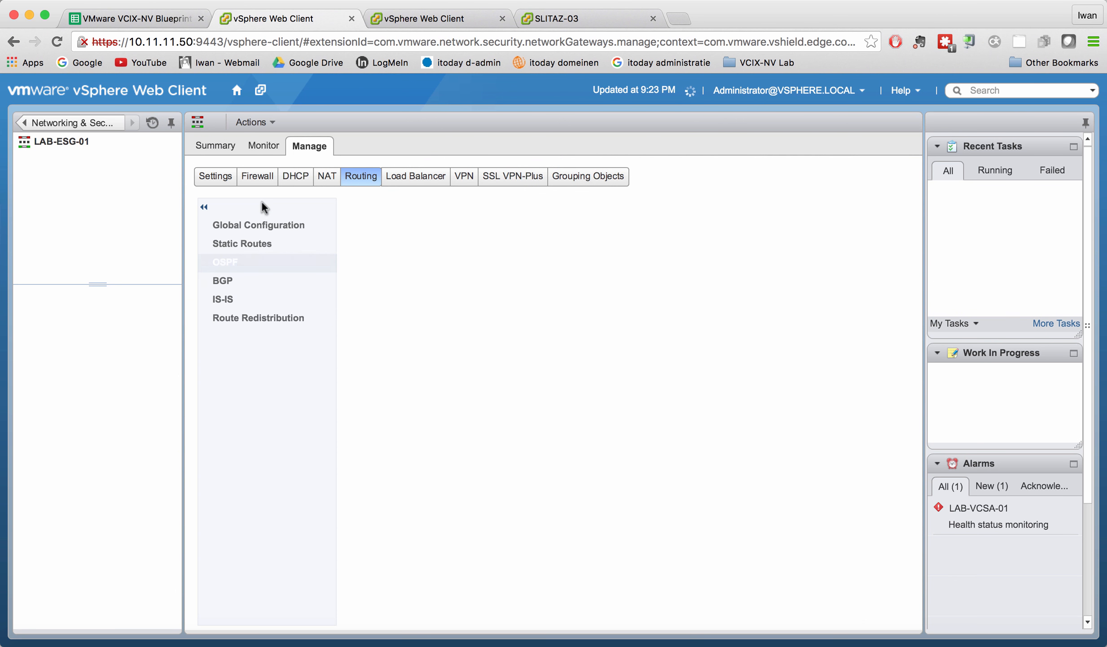
Change SNAT rule 200708's original source from 172.16.16.14 to 172.16.16.10 and publish.
{"action": "left_click", "coordinate": [327, 179]}
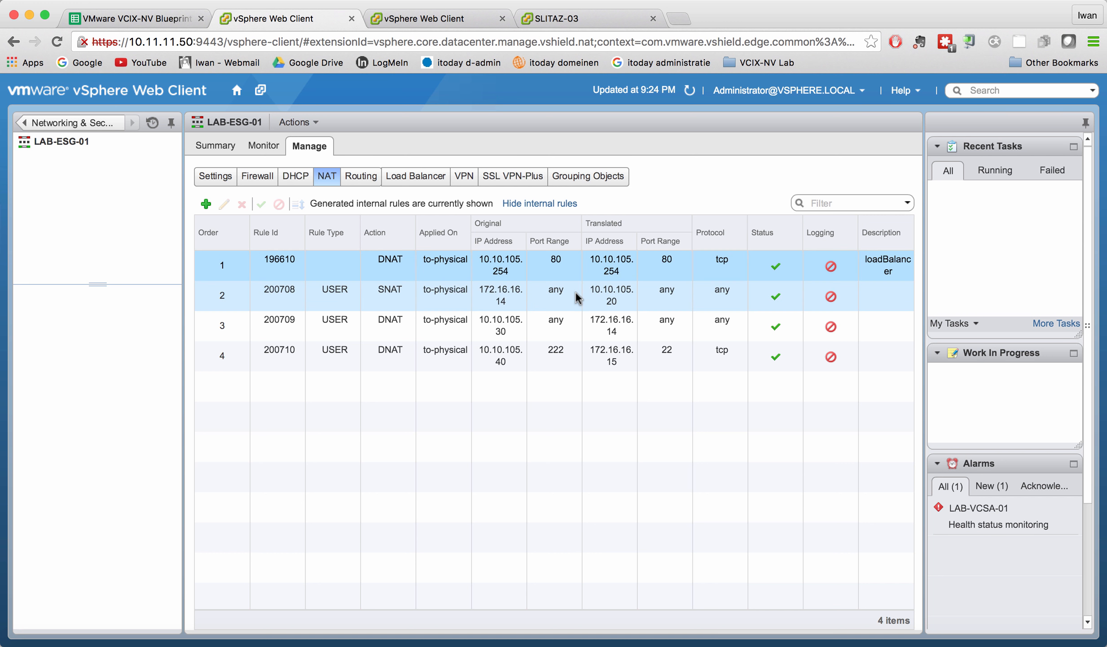
{"action": "left_click", "coordinate": [496, 298]}
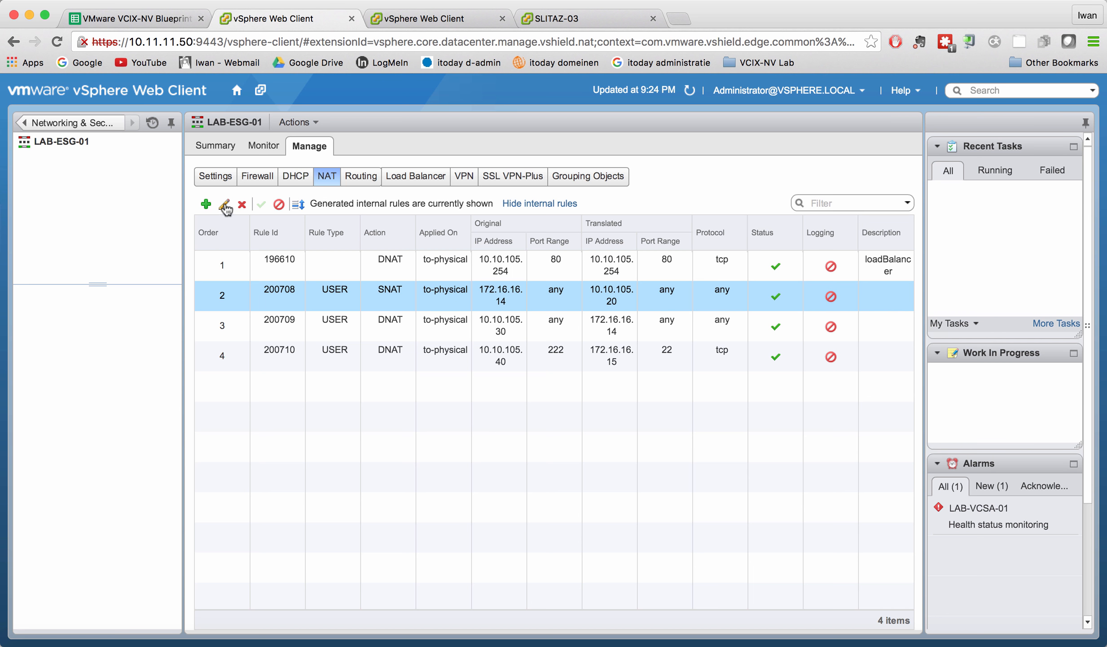
{"action": "left_click", "coordinate": [224, 204]}
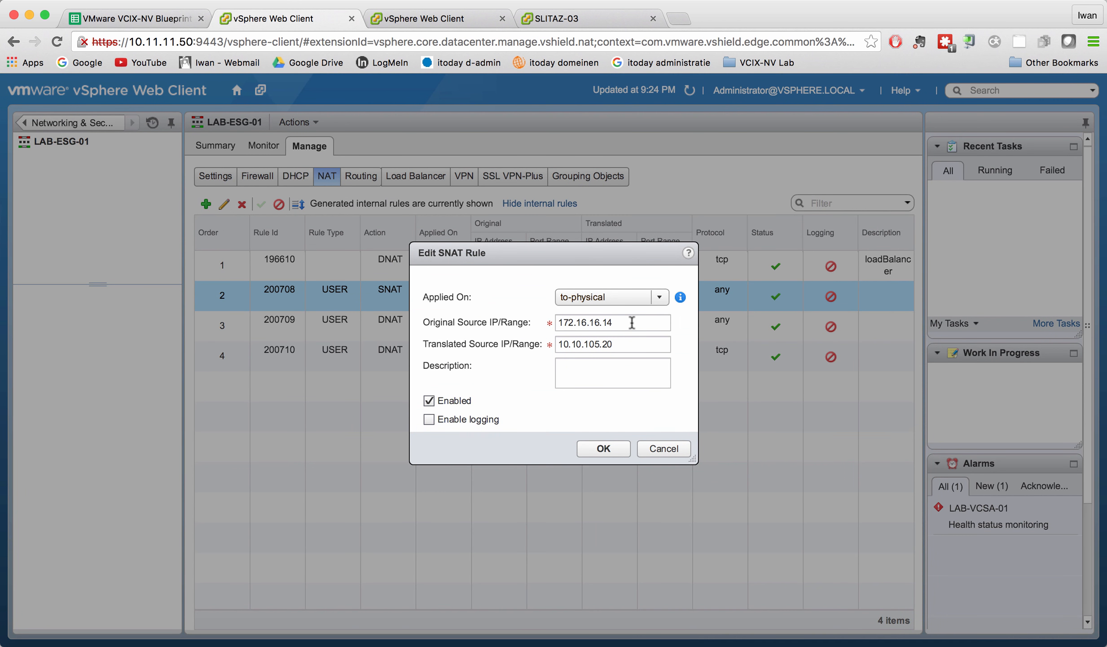
{"action": "left_click", "coordinate": [631, 323]}
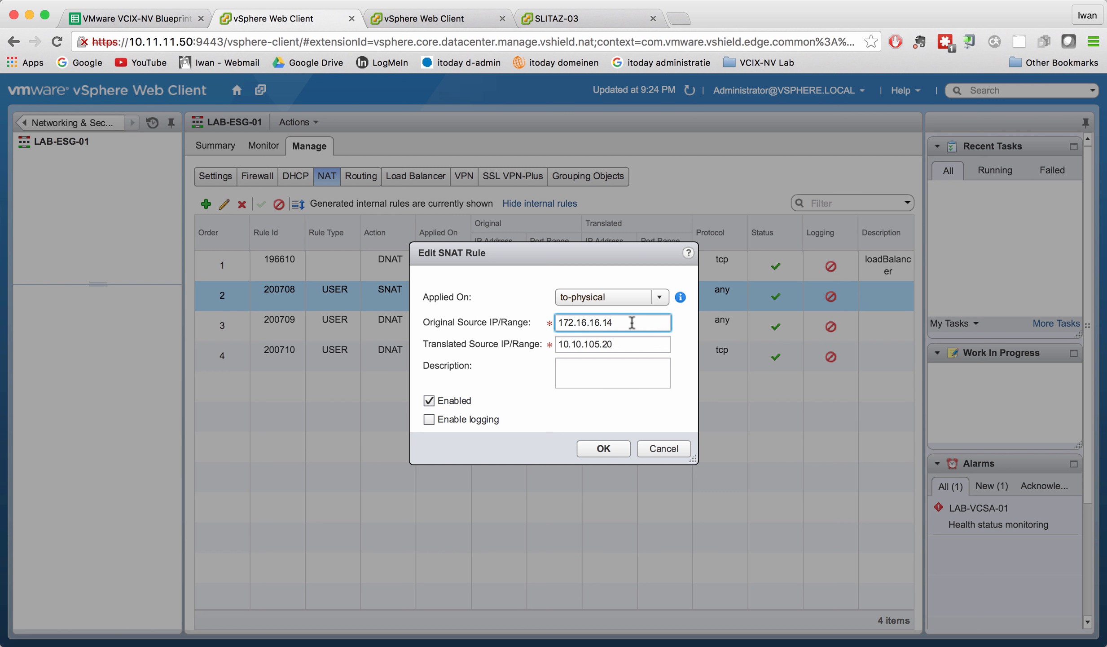
{"action": "key", "text": "BackSpace"}
{"action": "type", "text": "0"}
{"action": "left_click", "coordinate": [617, 451]}
{"action": "left_click", "coordinate": [250, 223]}
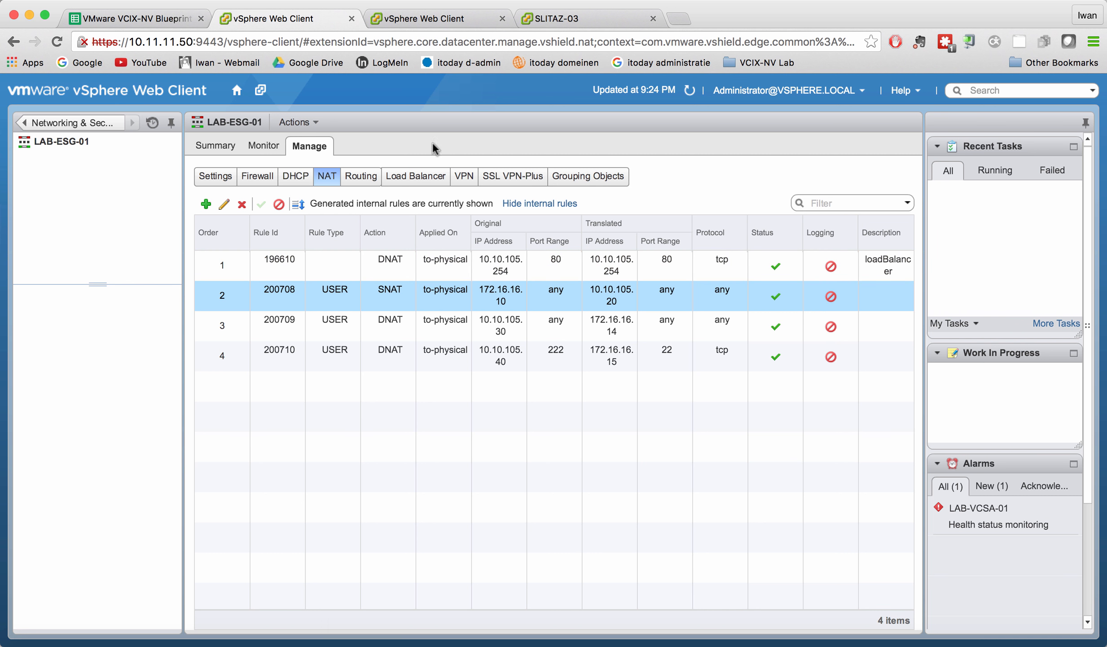
{"action": "left_click", "coordinate": [561, 18]}
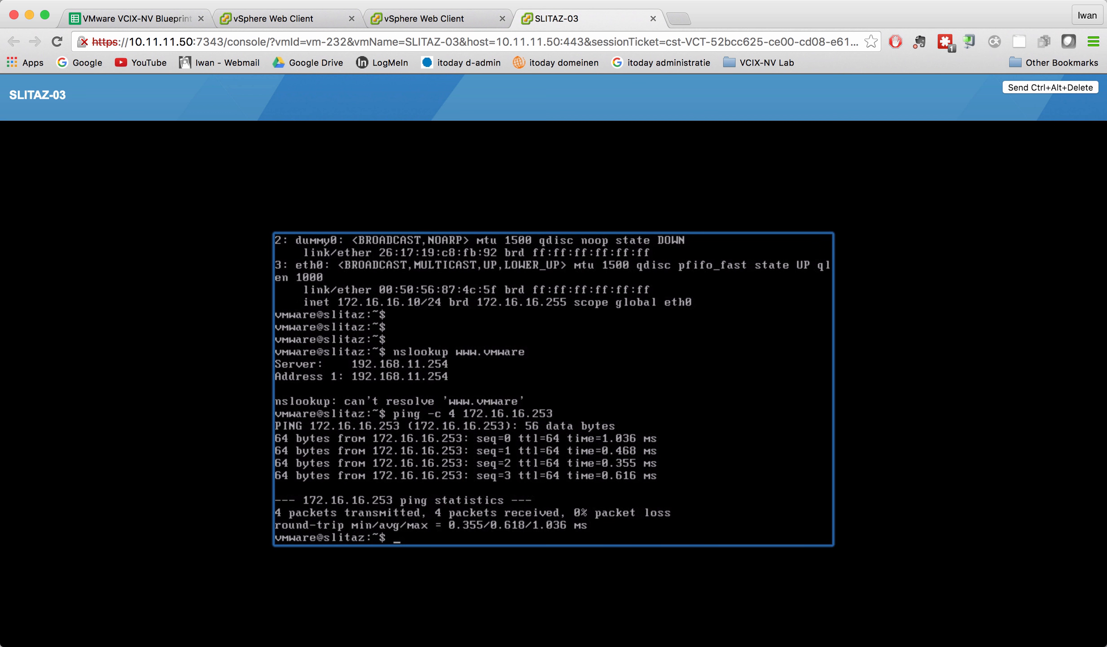
{"action": "key", "text": "Up"}
{"action": "key", "text": "Up"}
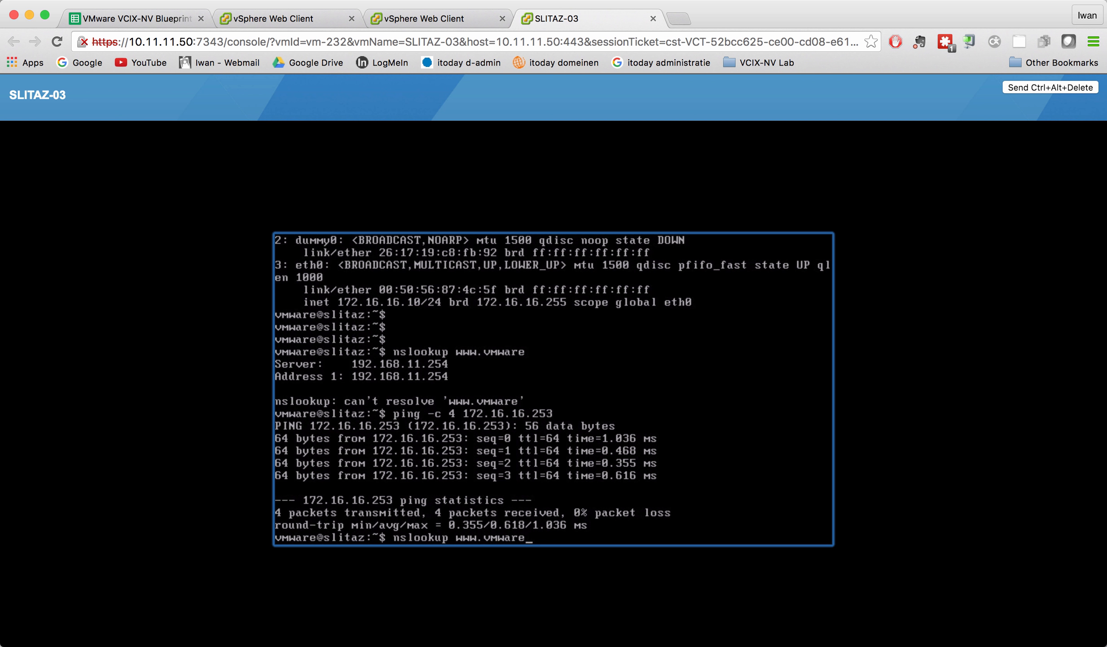
{"action": "key", "text": "Return"}
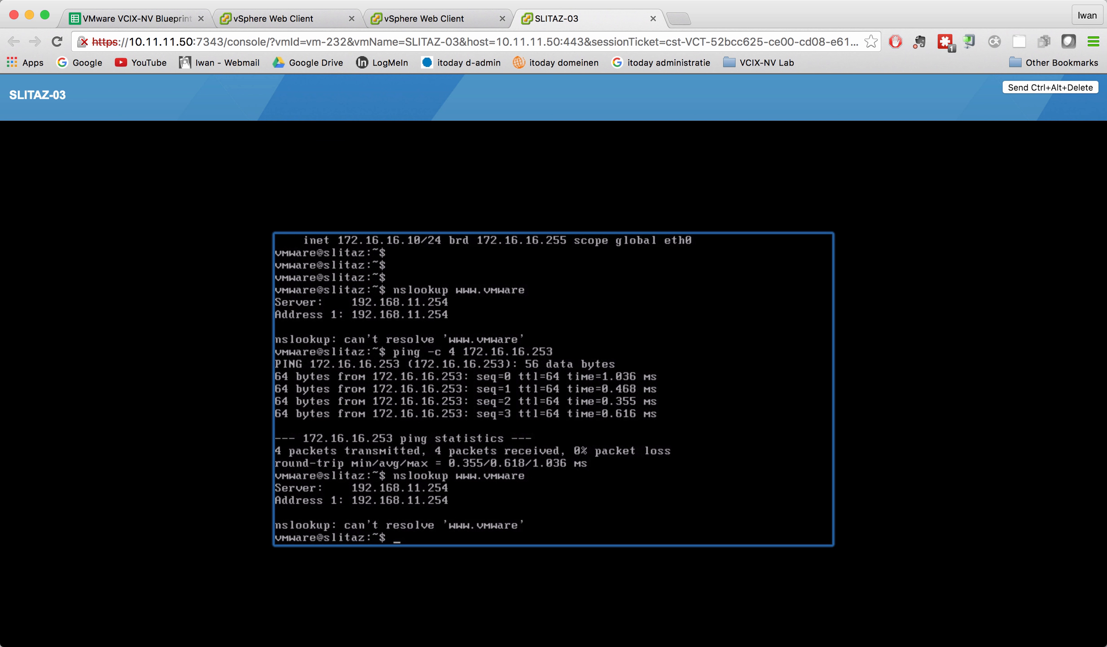
{"action": "key", "text": "Up"}
{"action": "key", "text": "Return"}
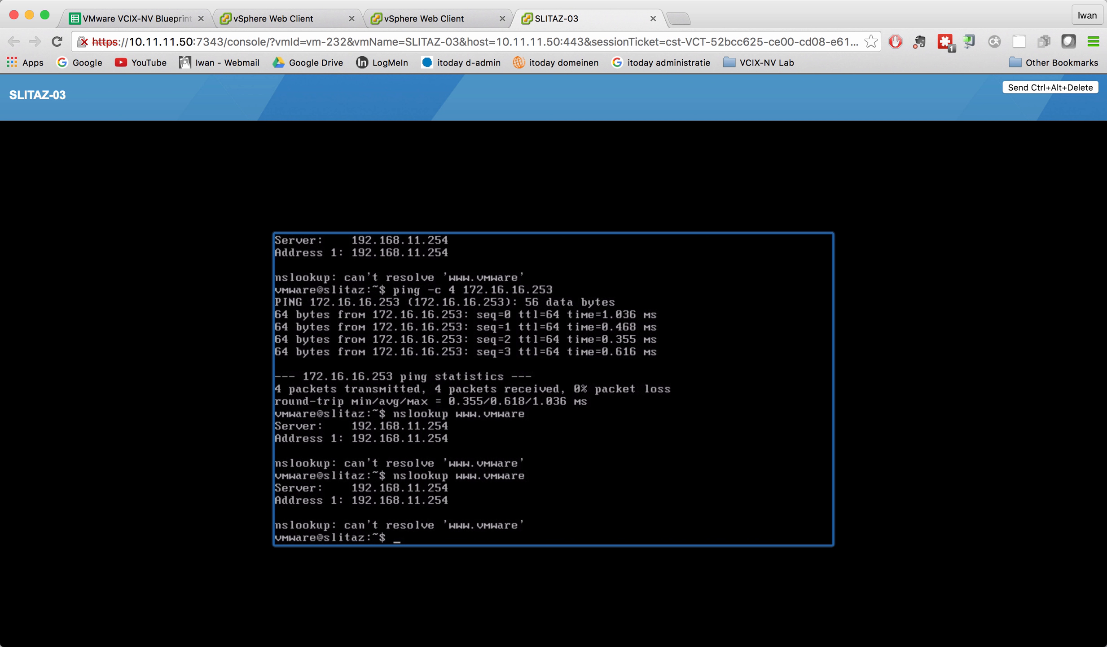
{"action": "type", "text": "more /etc/resolv.conf"}
{"action": "key", "text": "Return"}
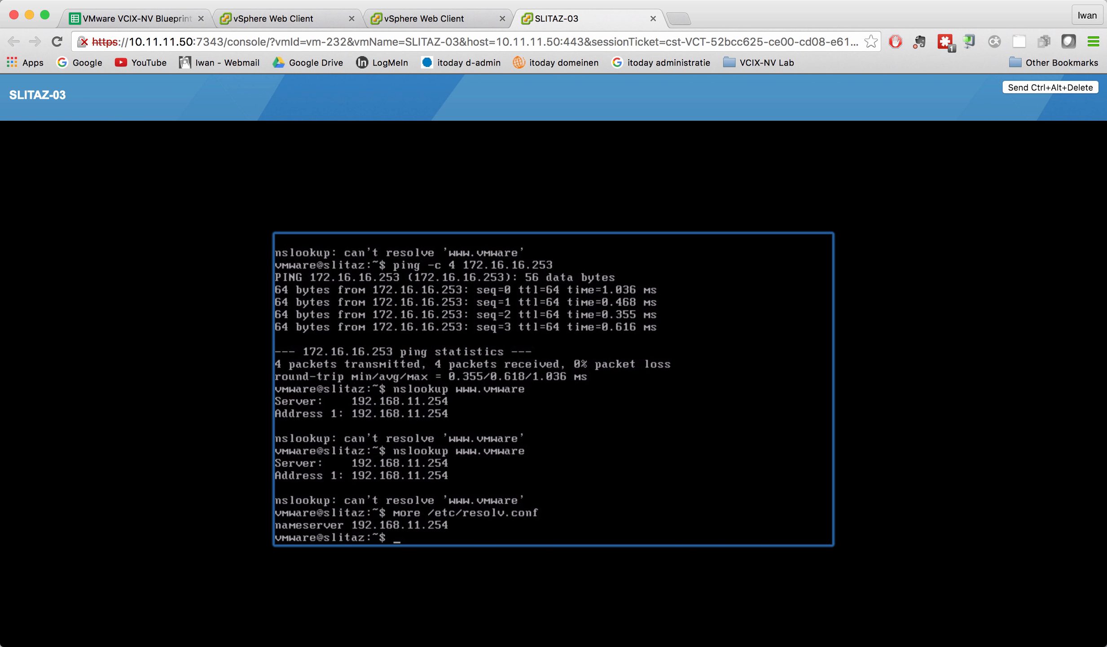
Reboot SLITAZ-03 with the 'reboot' command and return to its summary page.
{"action": "type", "text": "reboot"}
{"action": "key", "text": "Return"}
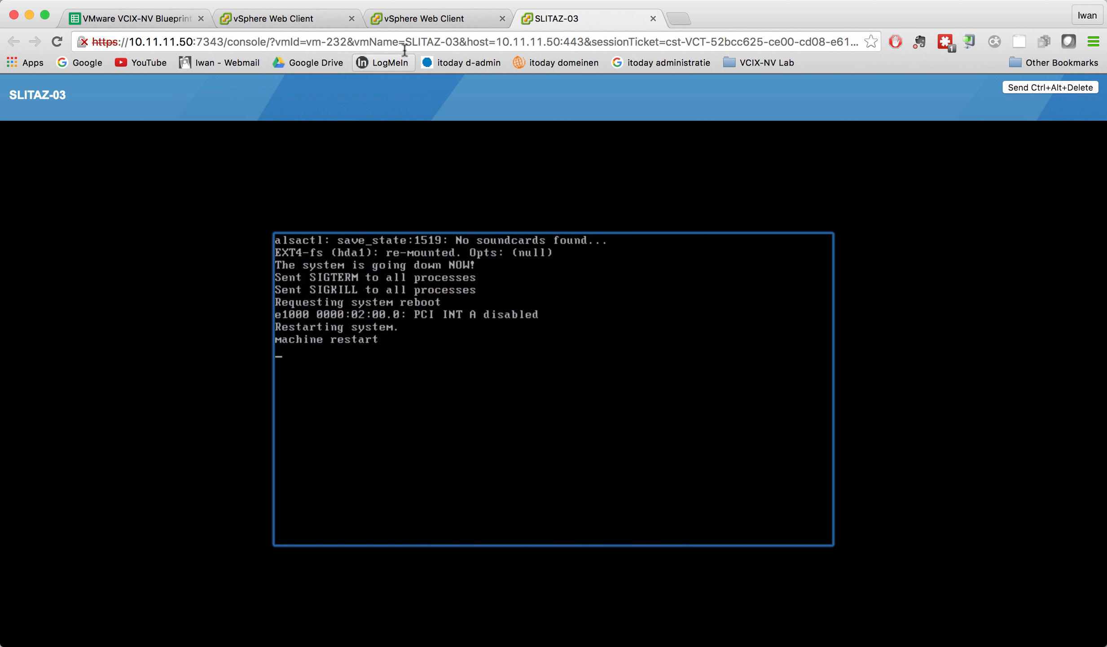
{"action": "left_click", "coordinate": [402, 20]}
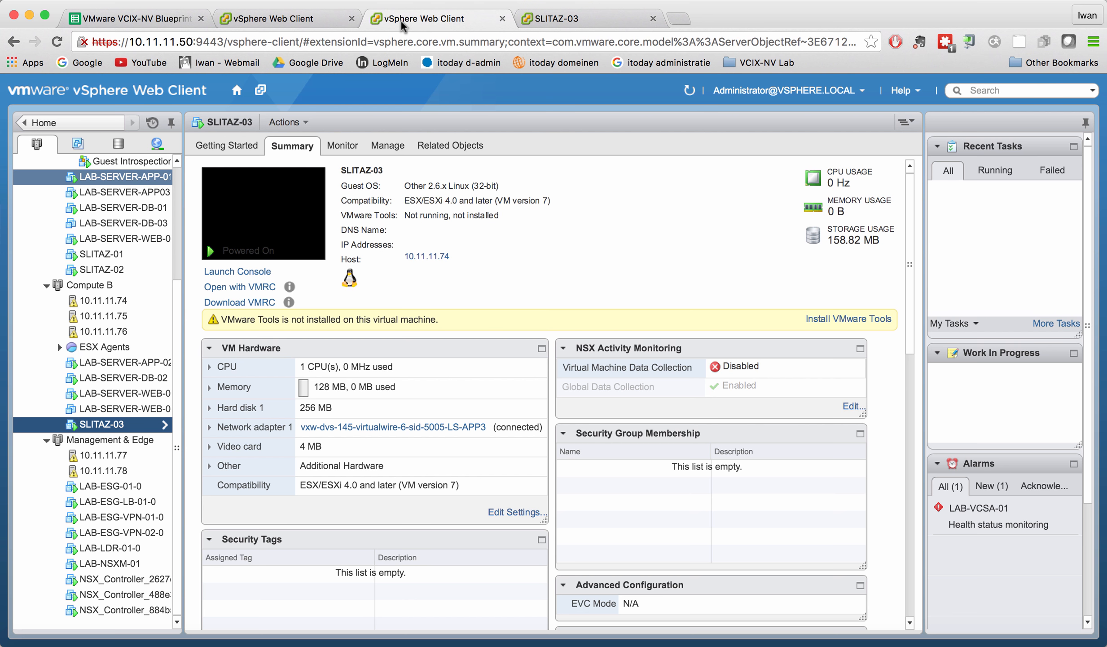
Confirm SNAT rule 200708 on LAB-ESG-01 now translates 172.16.16.10 to 10.10.105.20.
{"action": "left_click", "coordinate": [296, 19]}
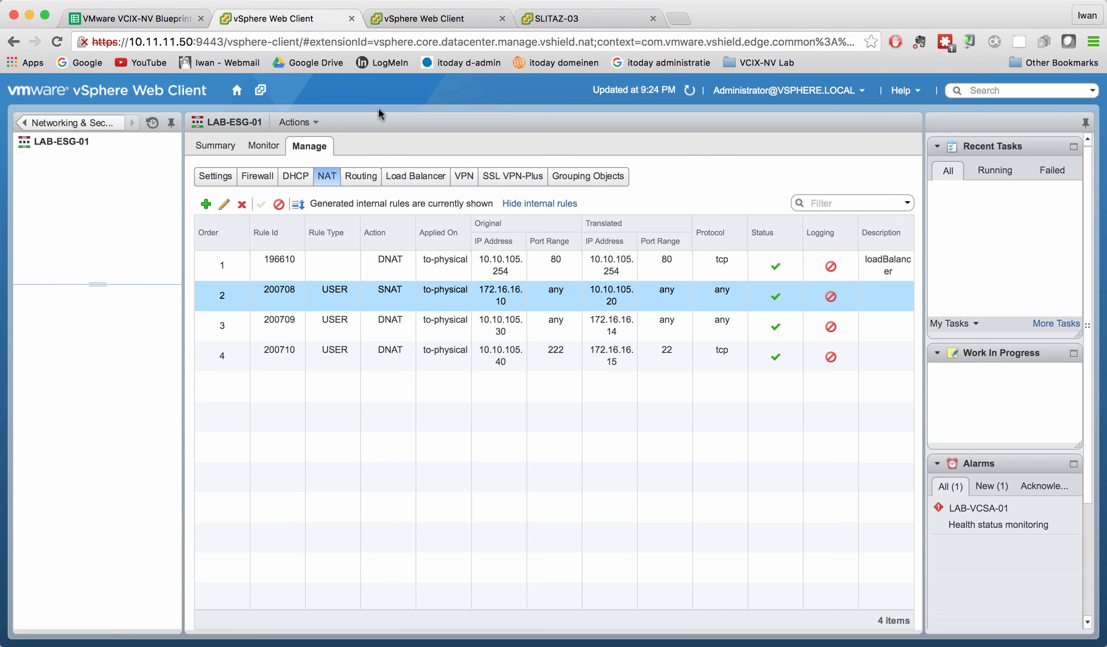
{"action": "left_click", "coordinate": [500, 308]}
Check the assigned addresses on LAB-ESG-01's vNIC 0 to-physical uplink, confirming 10.10.105.20 is listed.
{"action": "left_click", "coordinate": [218, 180]}
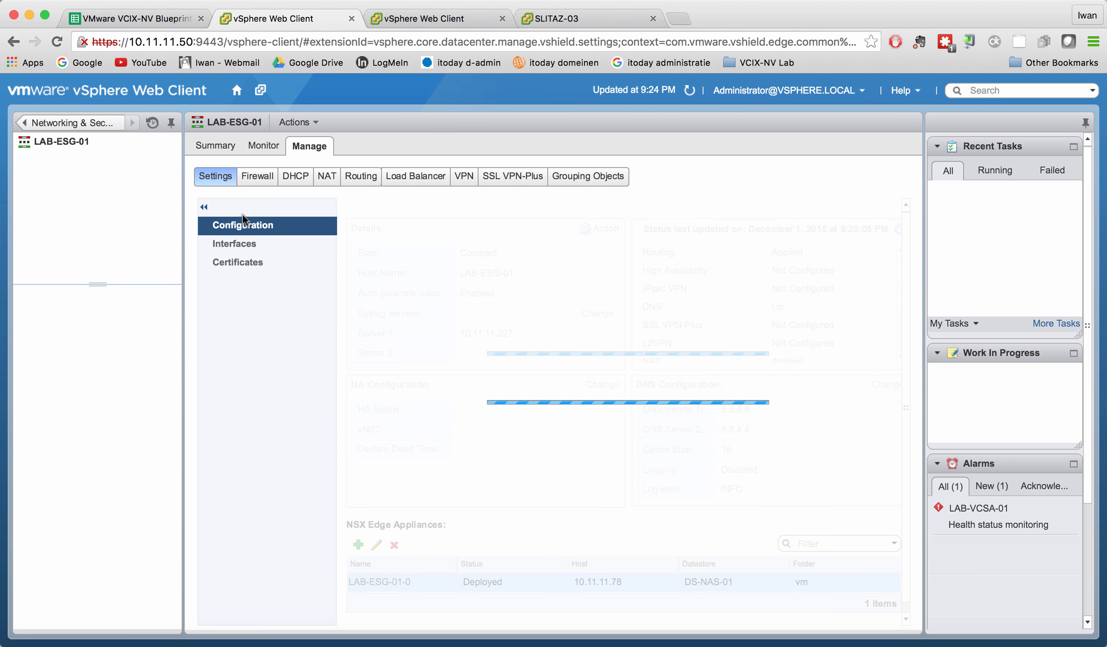
{"action": "left_click", "coordinate": [248, 244]}
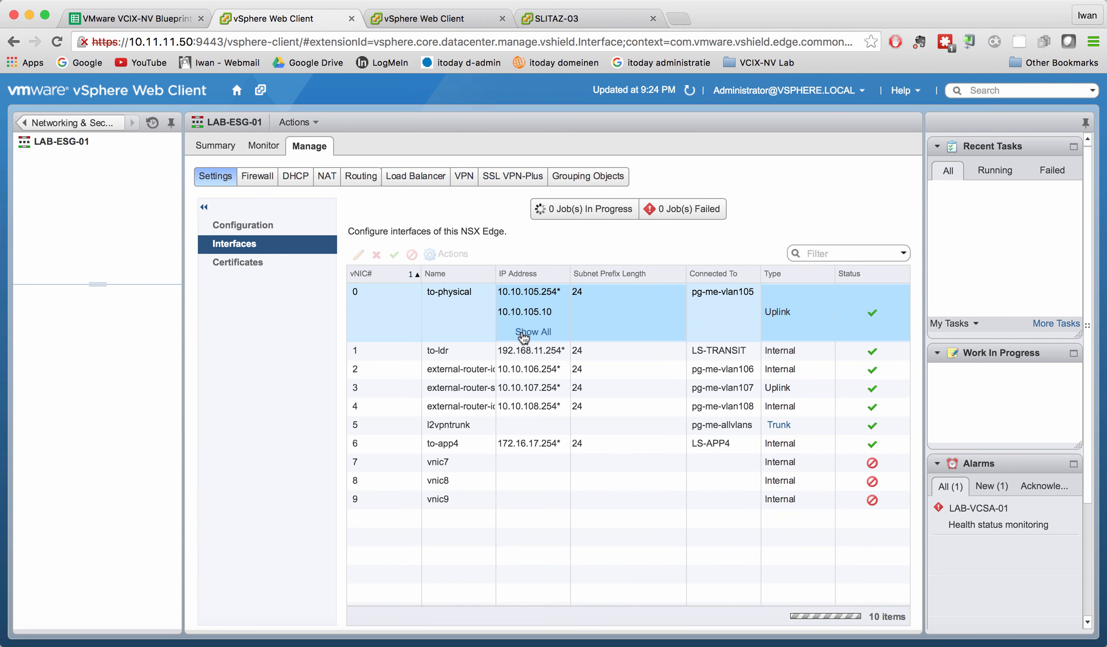
{"action": "left_click", "coordinate": [528, 339]}
{"action": "left_click", "coordinate": [531, 333]}
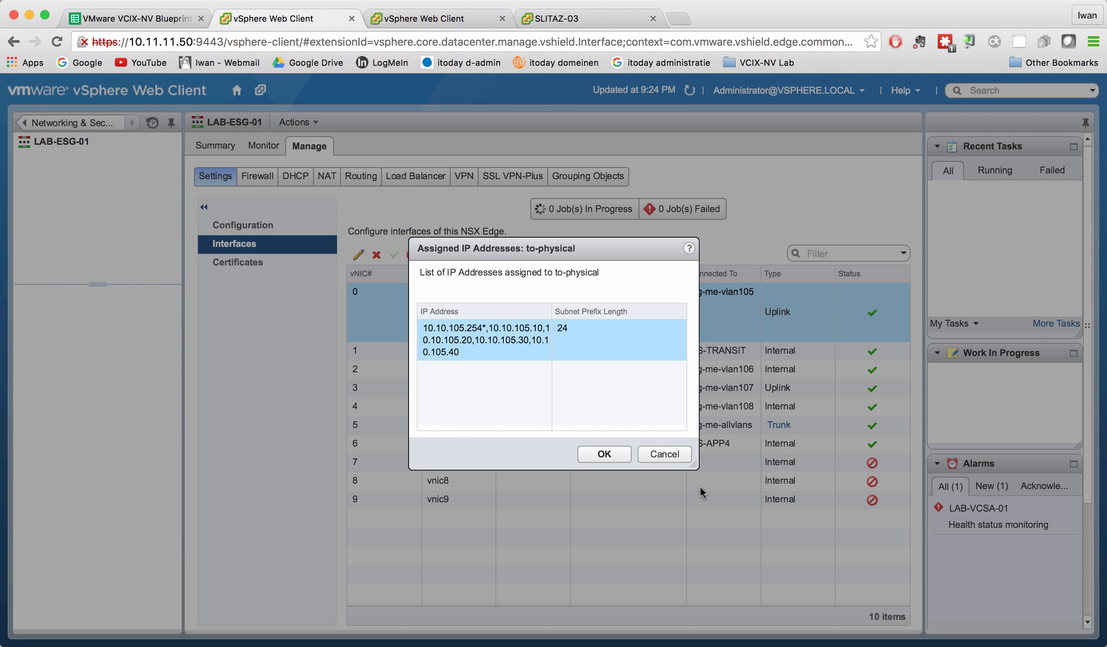
{"action": "left_click", "coordinate": [668, 454]}
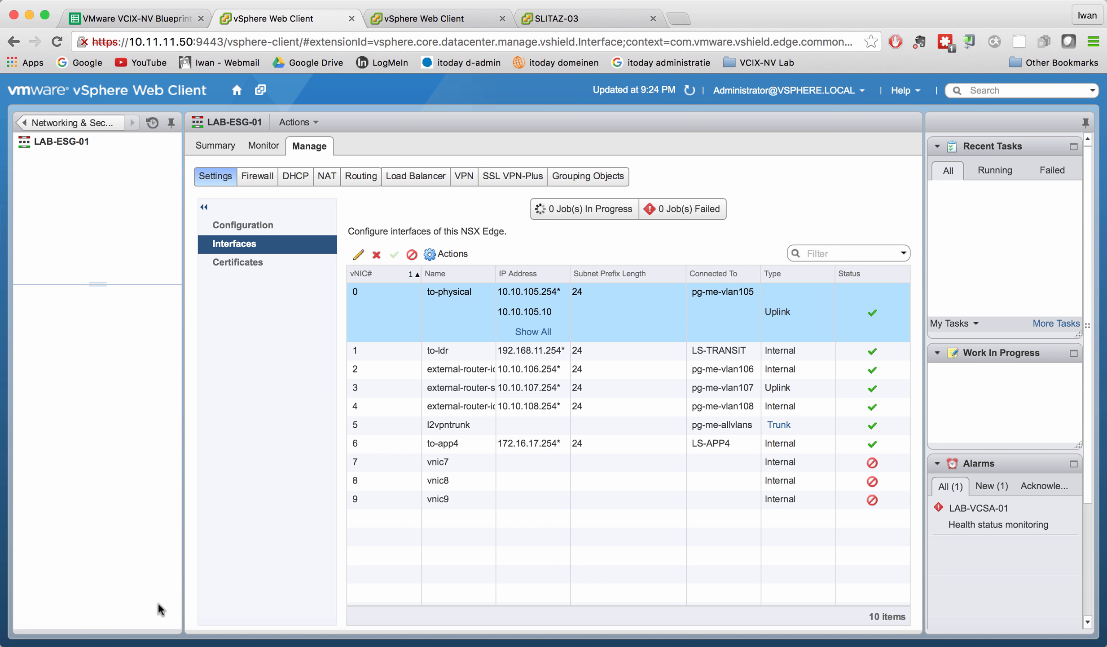
{"action": "left_click", "coordinate": [212, 642]}
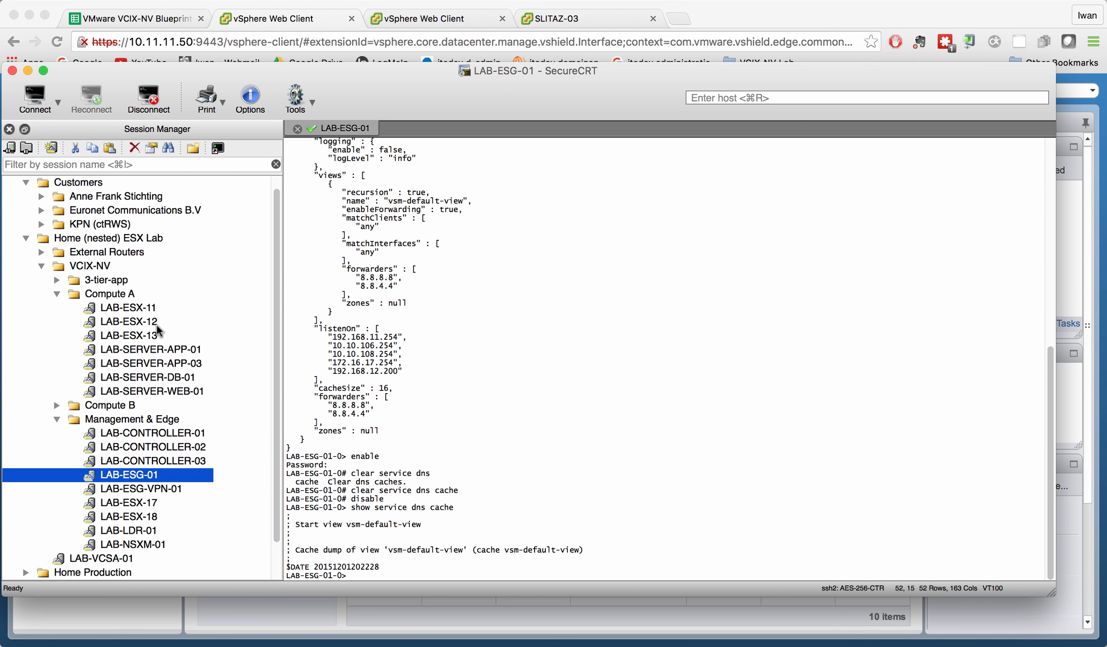
Expand Home Production > Network in Session Manager and select the CS01 switch session.
{"action": "scroll", "coordinate": [158, 323], "scroll_direction": "down", "scroll_amount": 3}
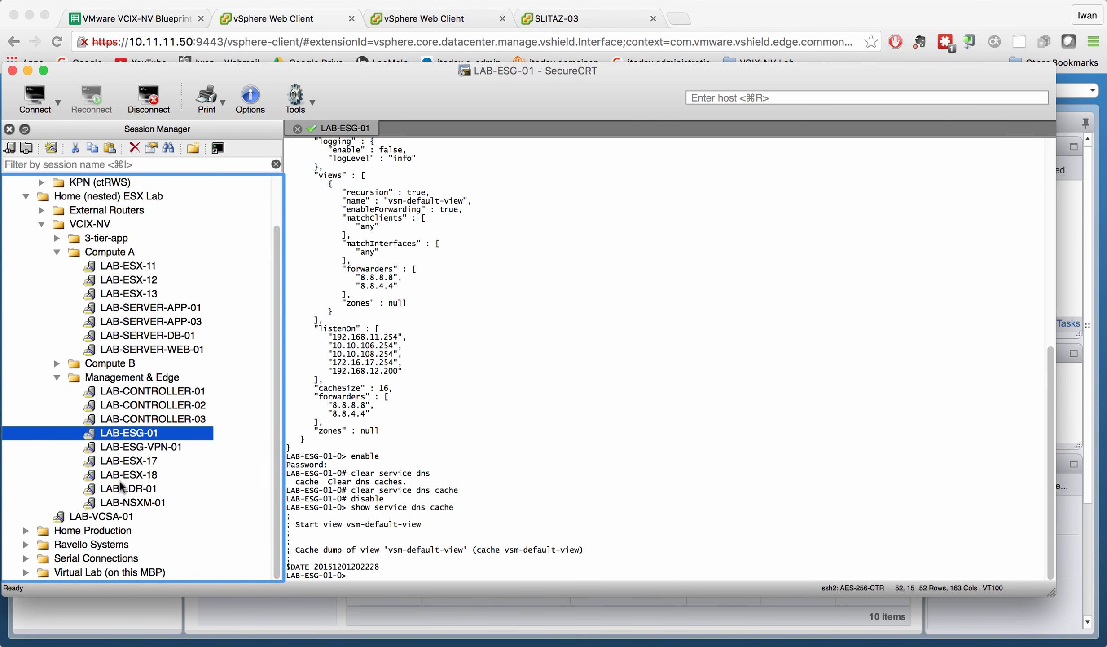
{"action": "scroll", "coordinate": [119, 483], "scroll_direction": "up", "scroll_amount": 1}
{"action": "scroll", "coordinate": [119, 482], "scroll_direction": "up", "scroll_amount": 3}
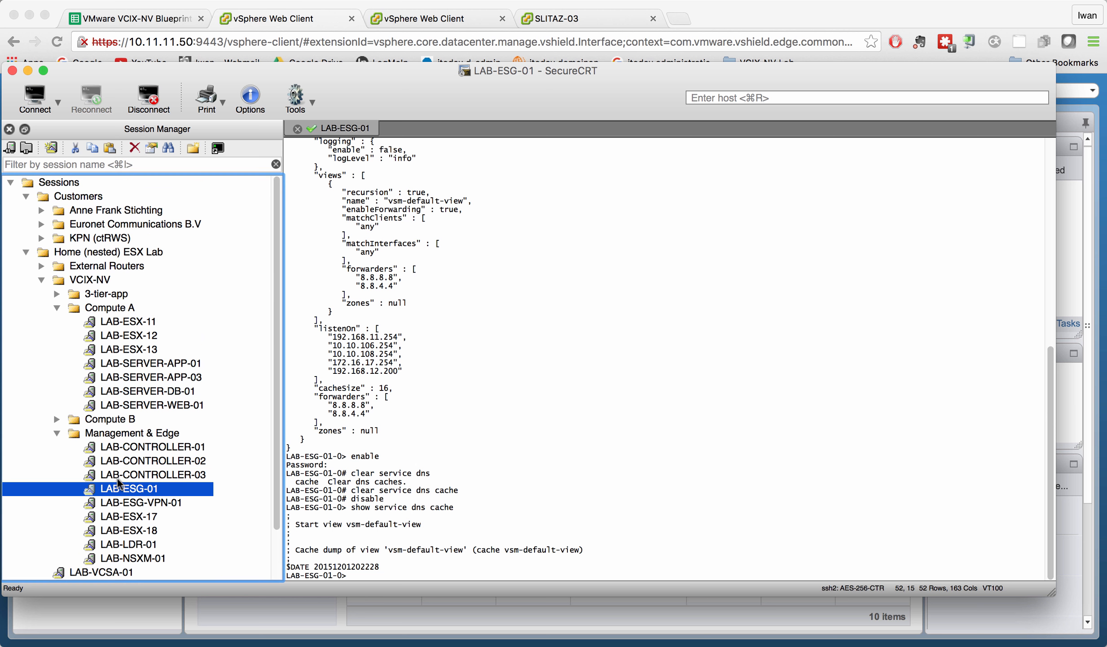
{"action": "scroll", "coordinate": [119, 482], "scroll_direction": "down", "scroll_amount": 4}
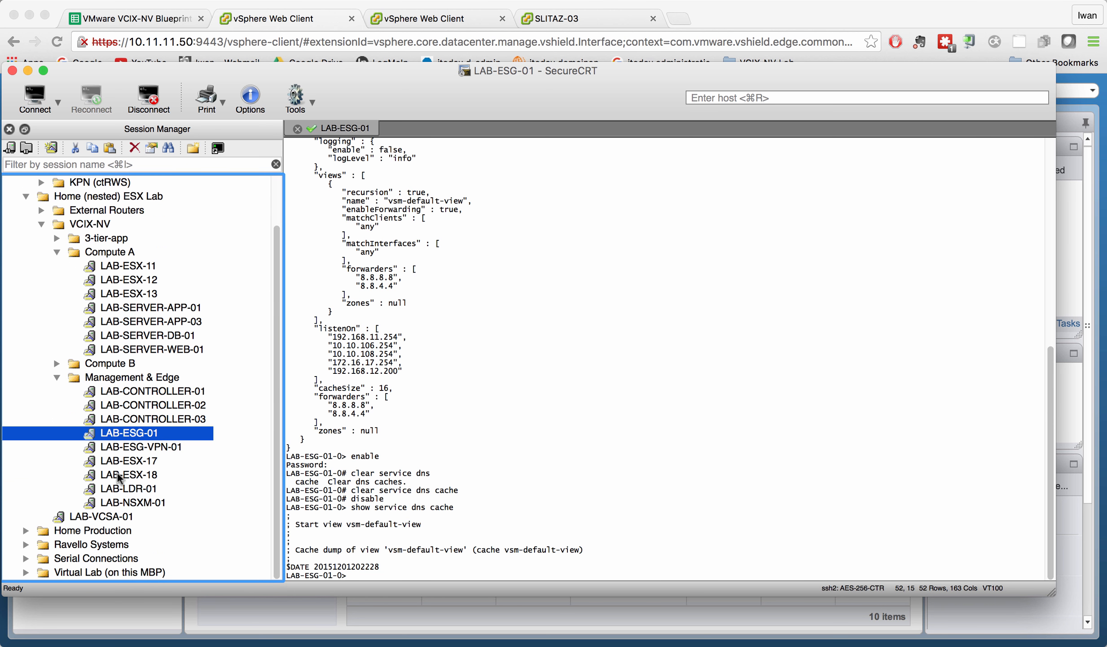
{"action": "left_click", "coordinate": [26, 530]}
{"action": "scroll", "coordinate": [83, 516], "scroll_direction": "down", "scroll_amount": 2}
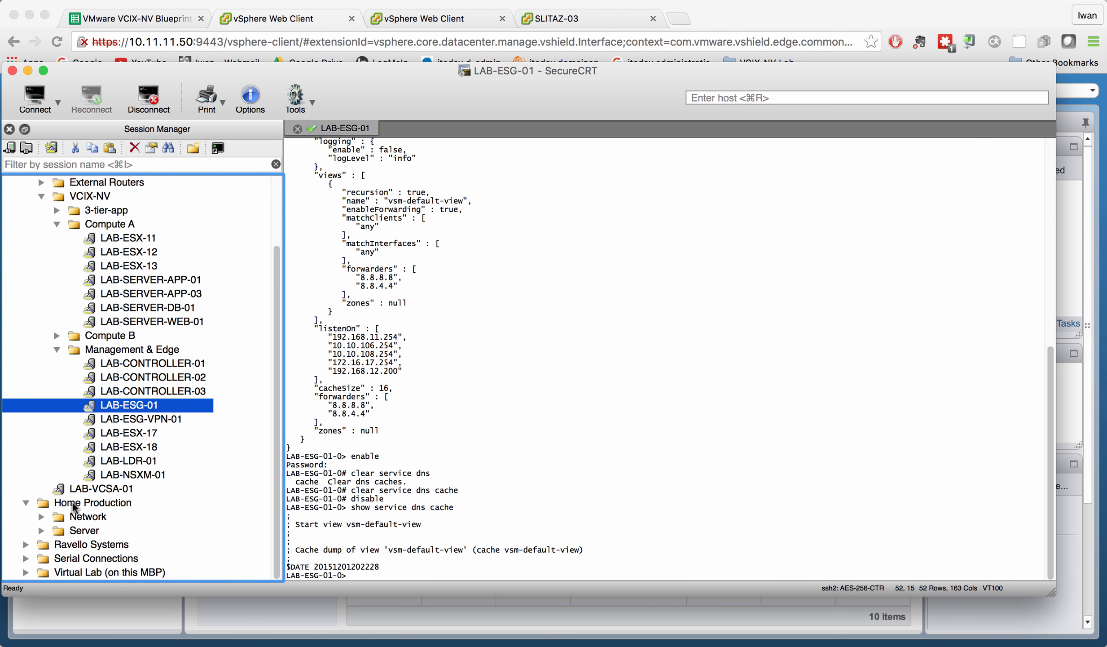
{"action": "left_click", "coordinate": [41, 519]}
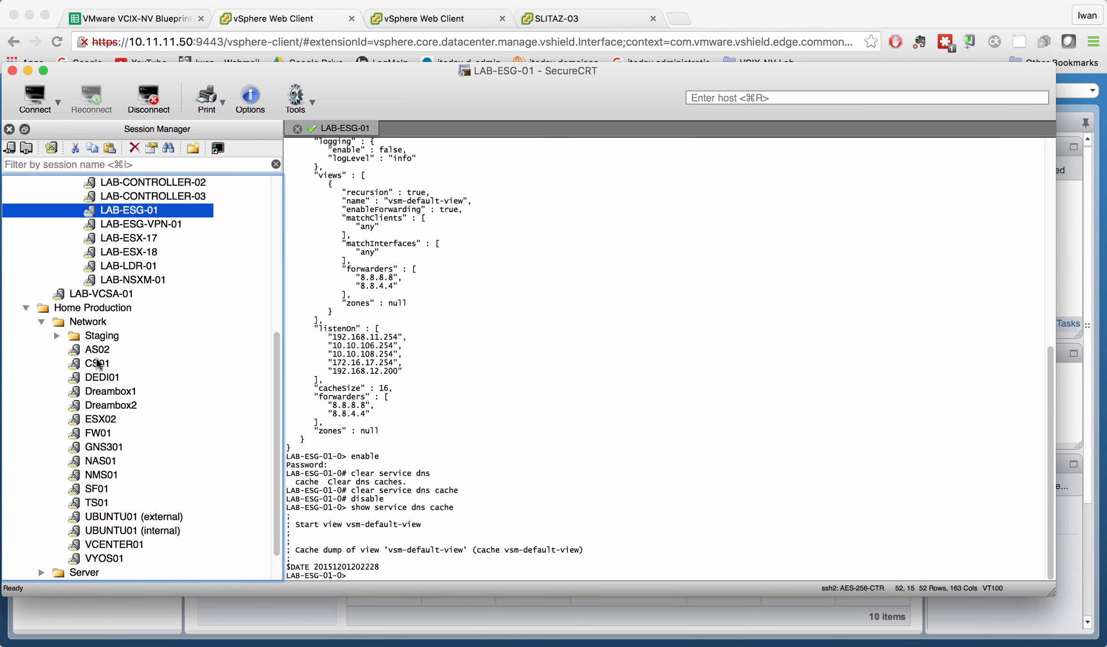
{"action": "mouse_move", "coordinate": [97, 363]}
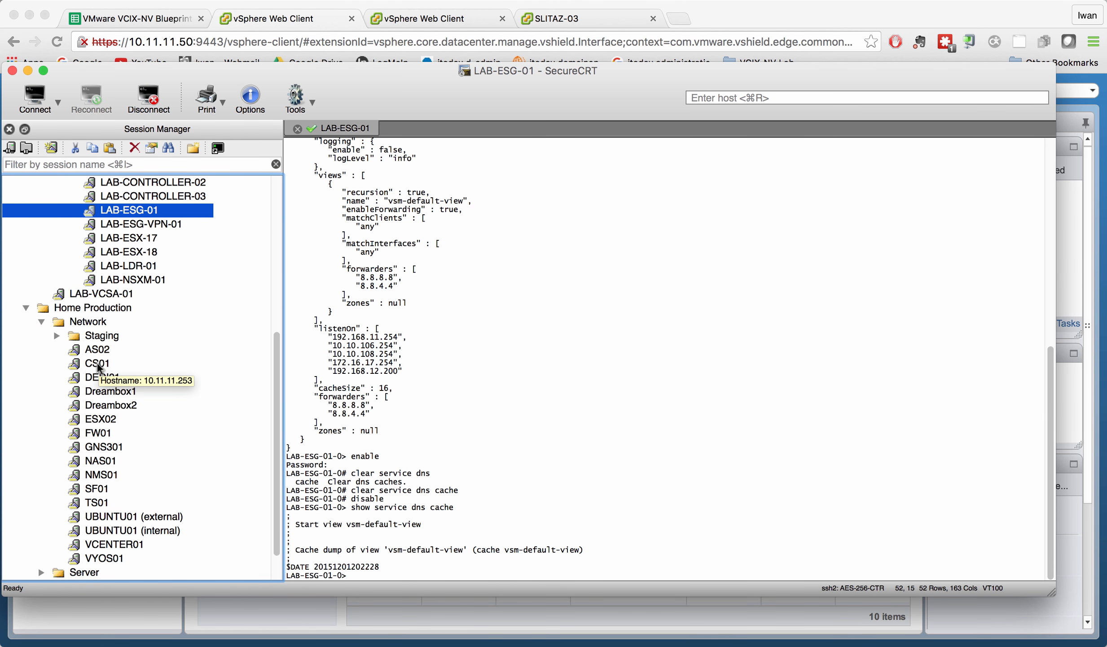
{"action": "left_click", "coordinate": [97, 362]}
Connect to CS01 and run 'ping 8.8.8.8 source vlan 105', then connect to FW01.
{"action": "double_click", "coordinate": [97, 363]}
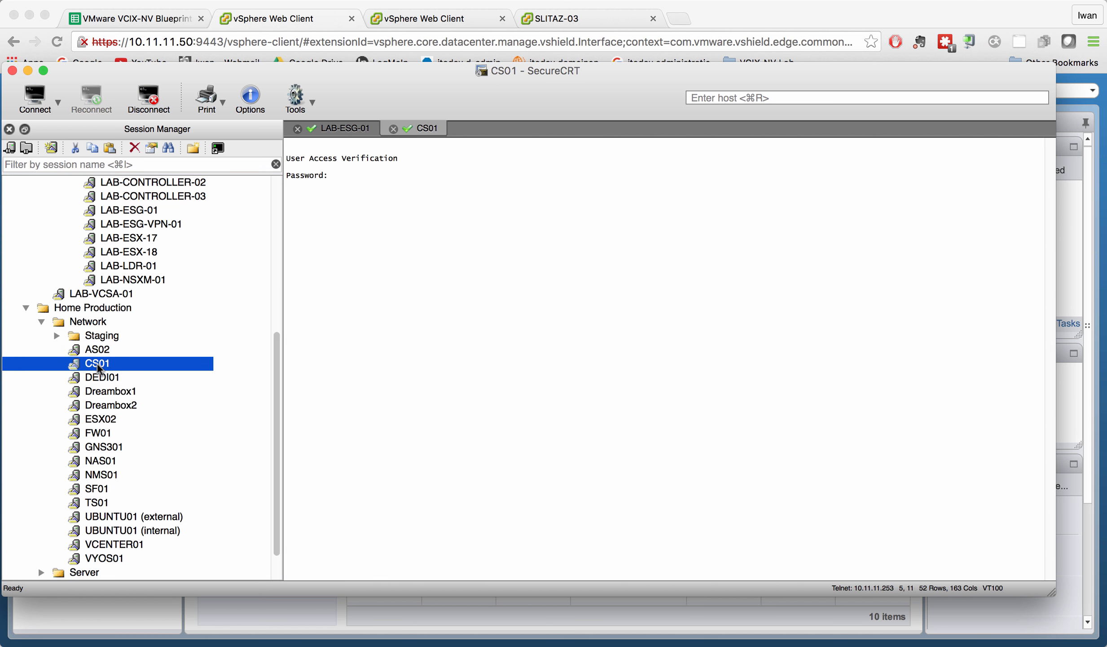
{"action": "type", "text": "ping "}
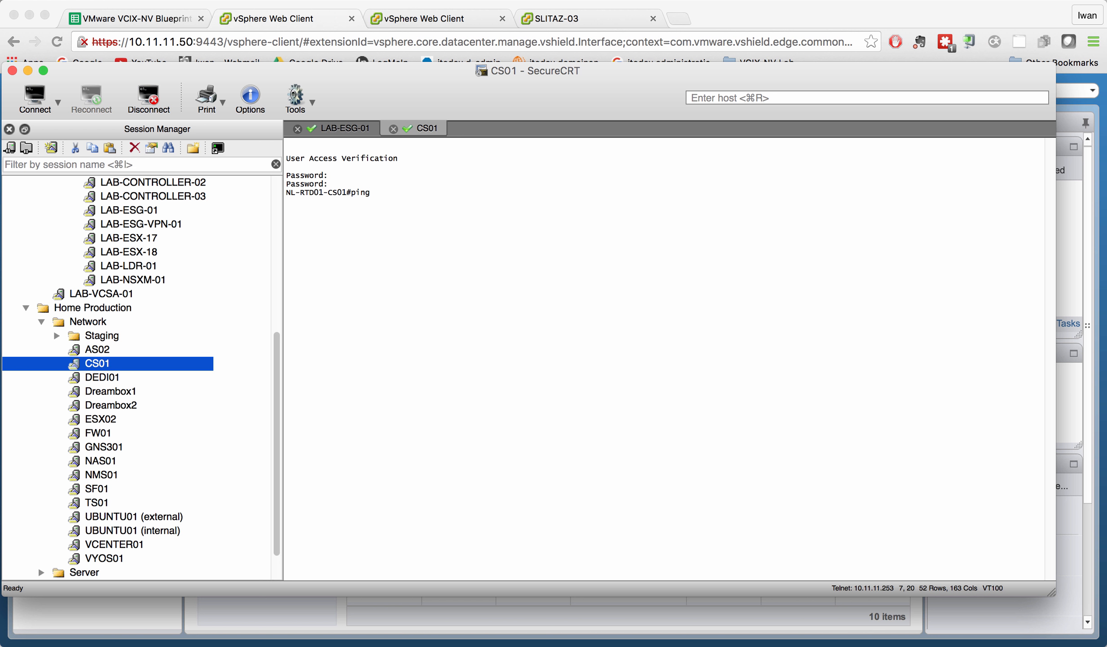
{"action": "type", "text": "8.8.8.8 sou"}
{"action": "key", "text": "Tab"}
{"action": "type", "text": "vl"}
{"action": "key", "text": "Tab"}
{"action": "type", "text": "105"}
{"action": "key", "text": "Return"}
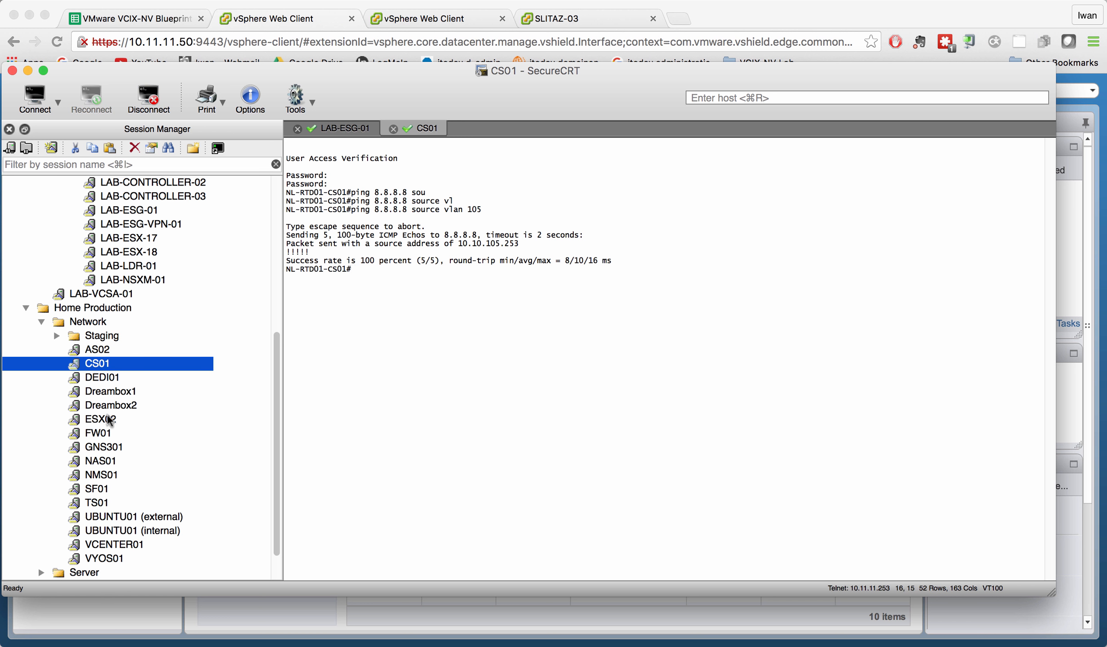
{"action": "left_click", "coordinate": [101, 433]}
{"action": "double_click", "coordinate": [102, 433]}
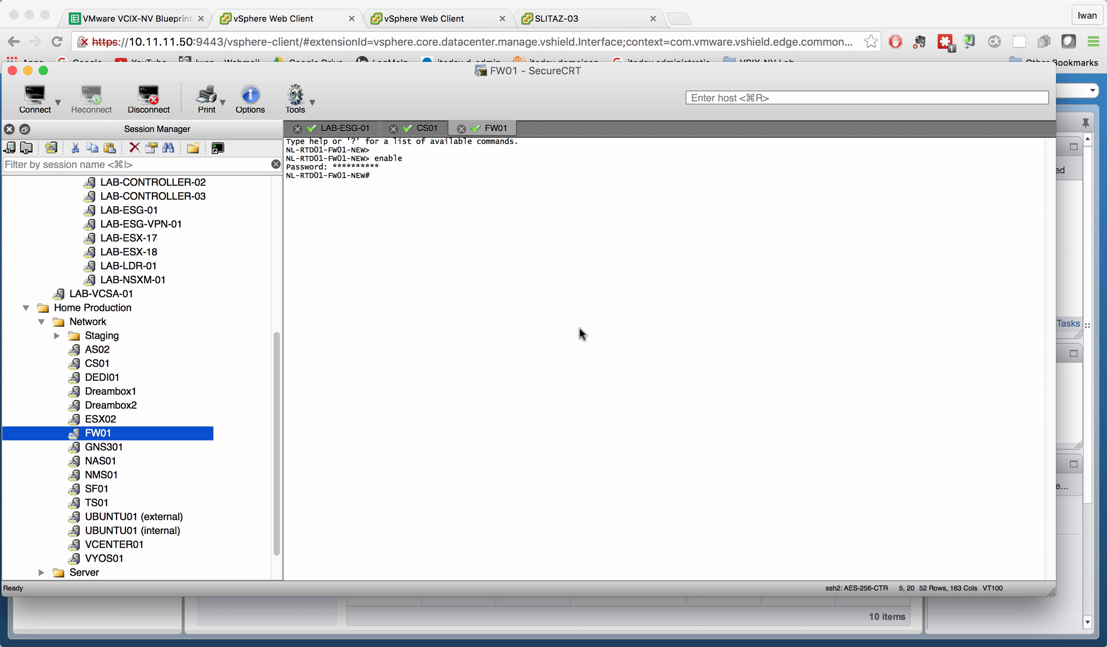
Page through FW01's running configuration, highlighting the inside-VXLAN-APP03 object and its NAT rule.
{"action": "type", "text": "show"}
{"action": "key", "text": "Return"}
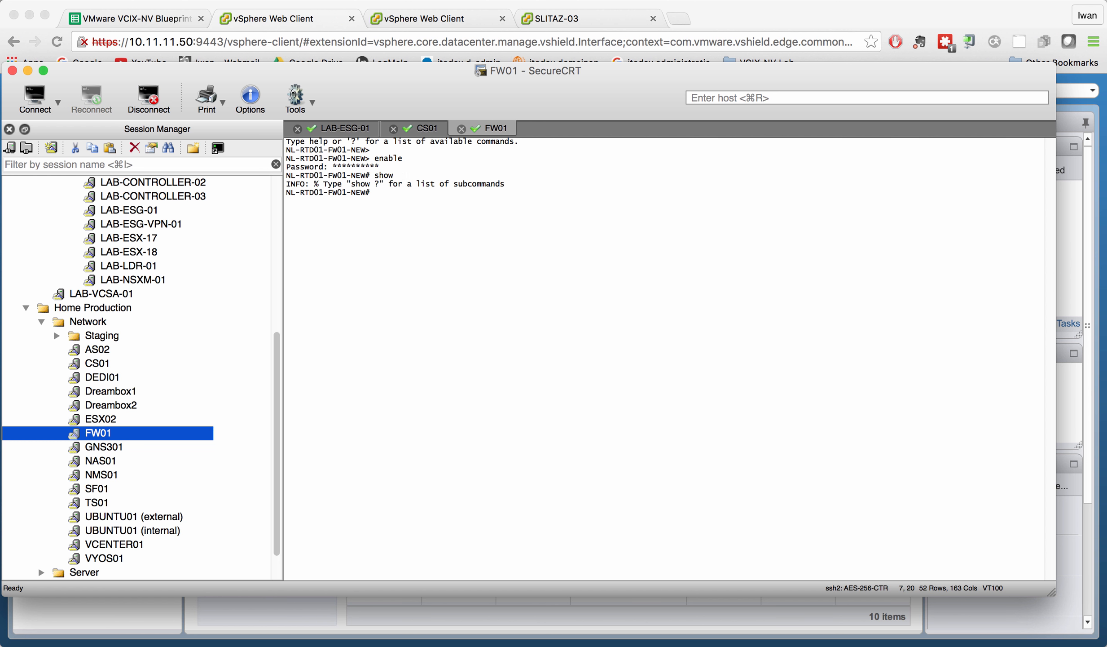
{"action": "type", "text": "show run"}
{"action": "key", "text": "Return"}
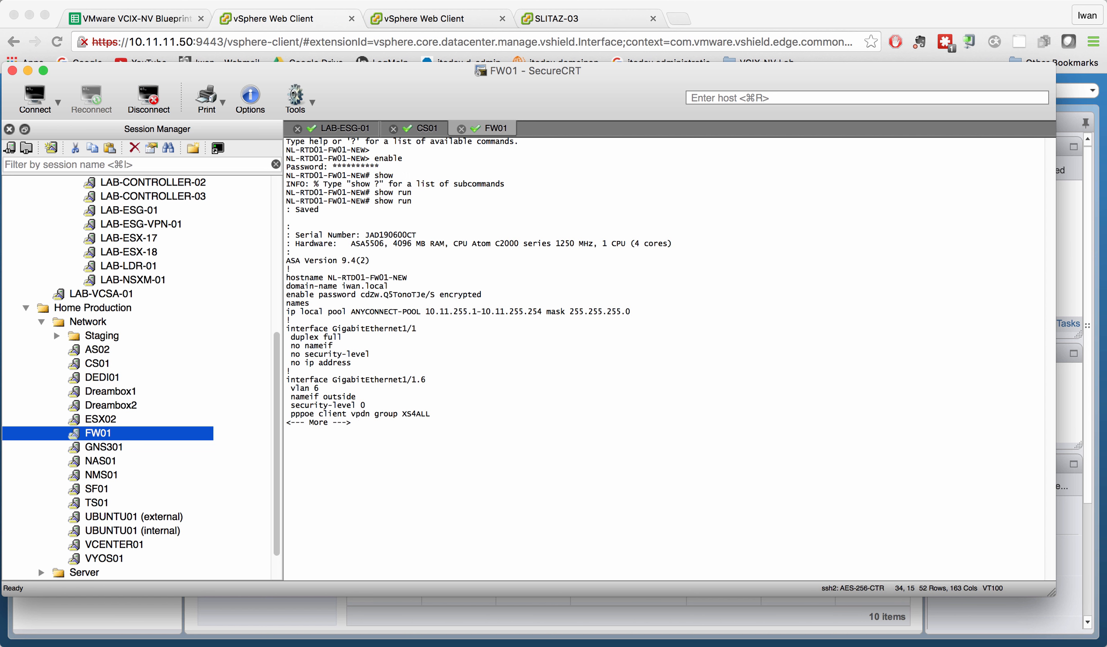
{"action": "key", "text": "space"}
{"action": "key", "text": "space"}
{"action": "key", "text": "space"}
{"action": "key", "text": "space"}
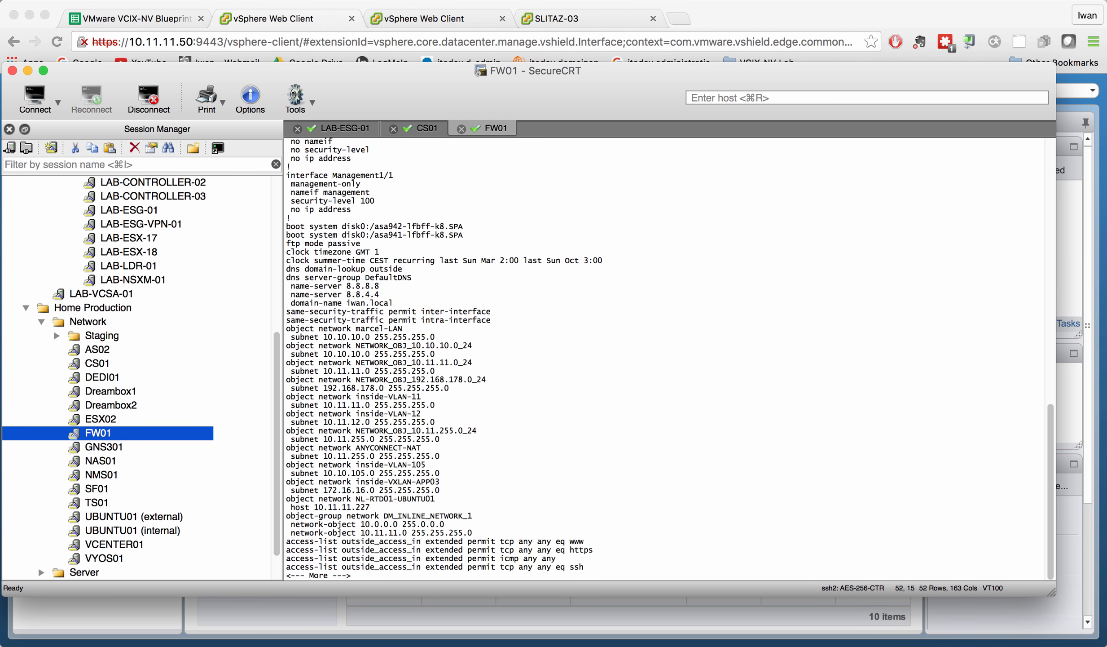
{"action": "key", "text": "space"}
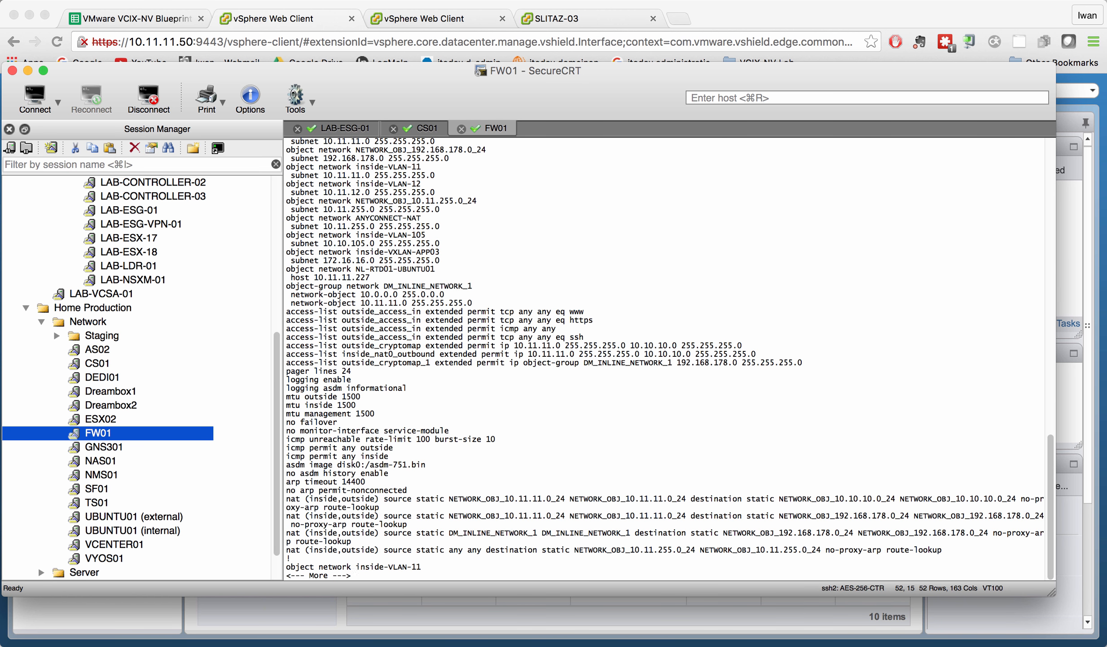
{"action": "key", "text": "space"}
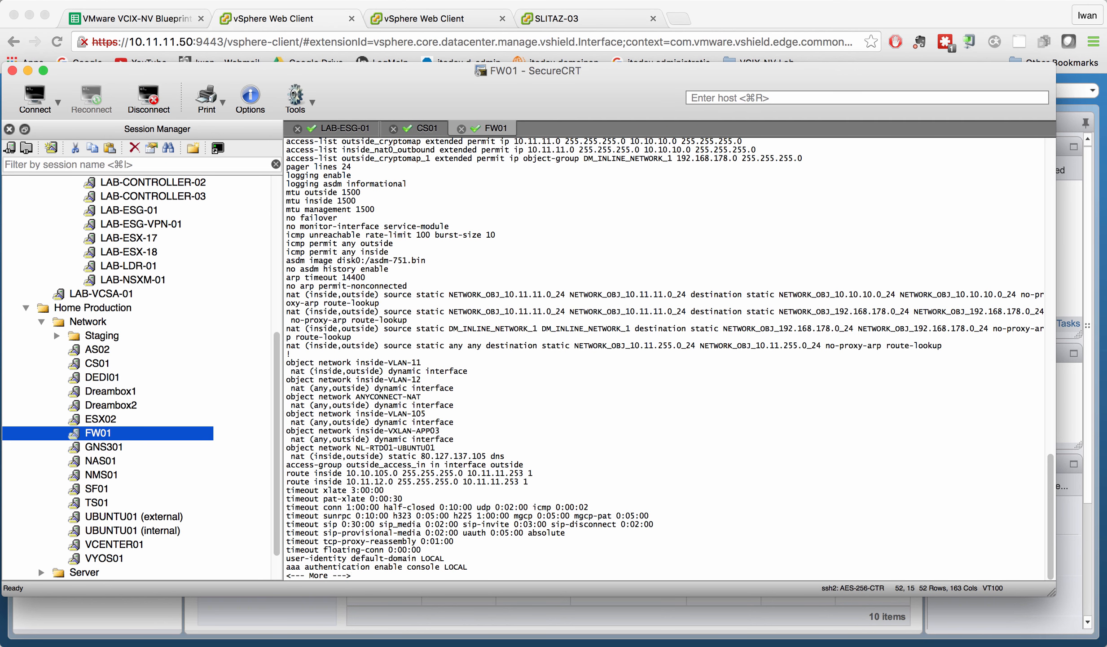
{"action": "left_click_drag", "start_coordinate": [287, 430], "coordinate": [455, 439]}
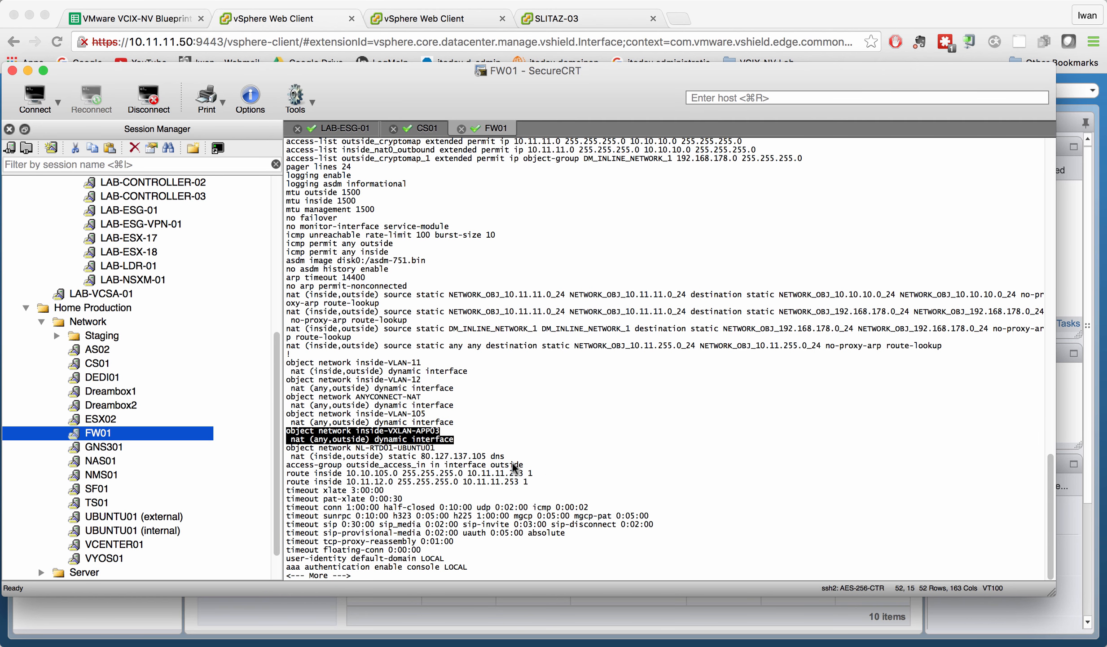
{"action": "left_click", "coordinate": [493, 450]}
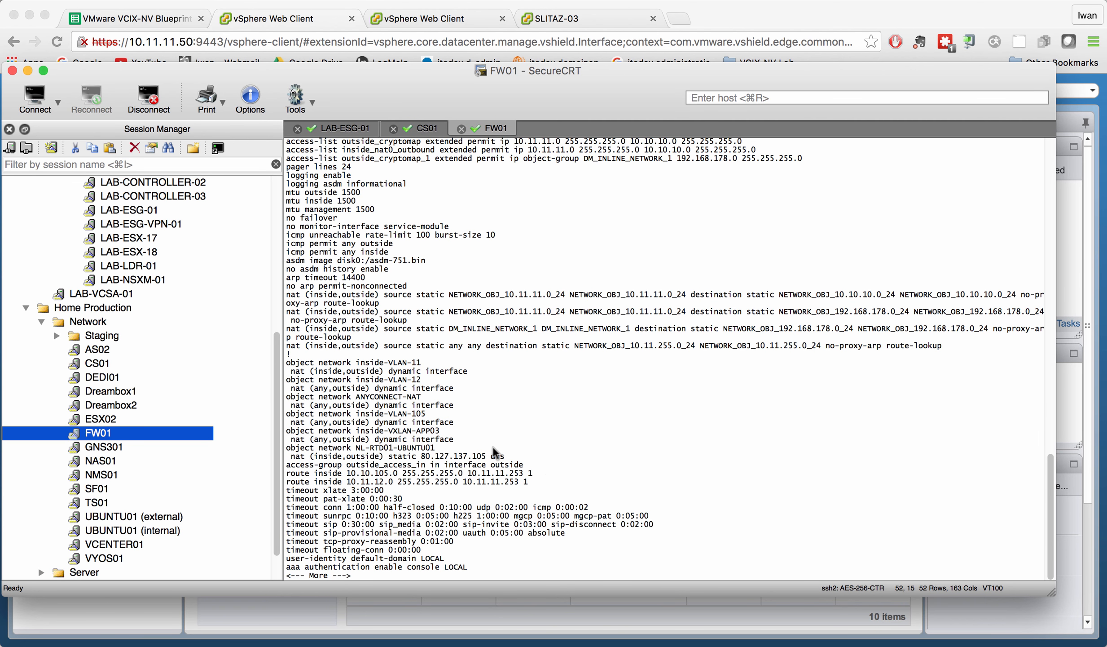
{"action": "key", "text": "space"}
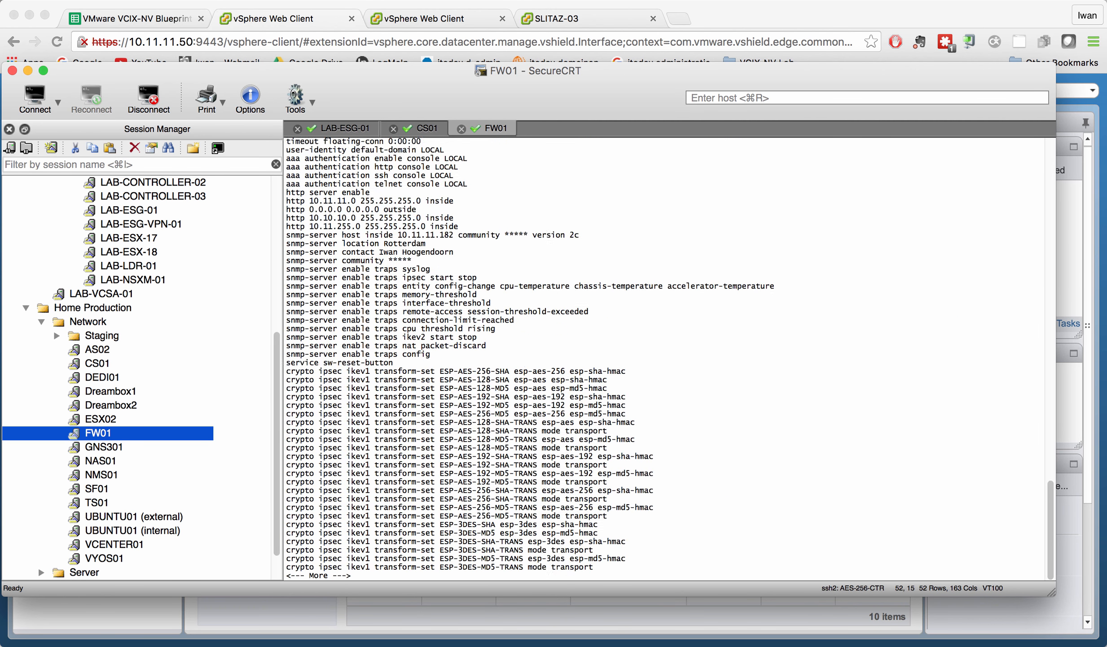
{"action": "key", "text": "space"}
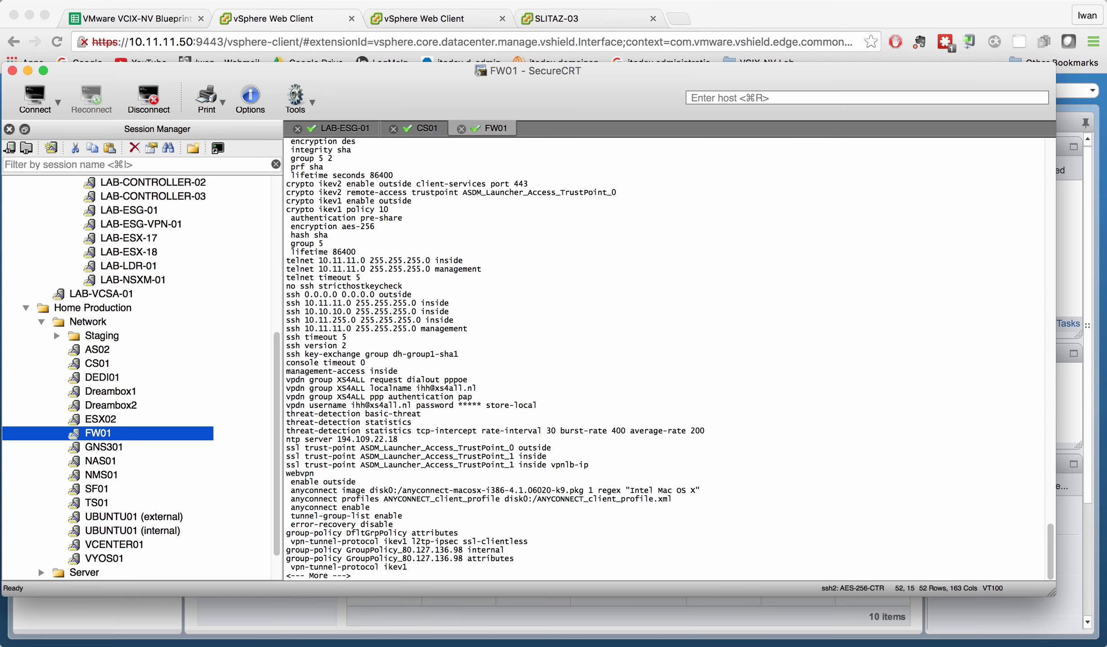
{"action": "key", "text": "space"}
{"action": "key", "text": "space"}
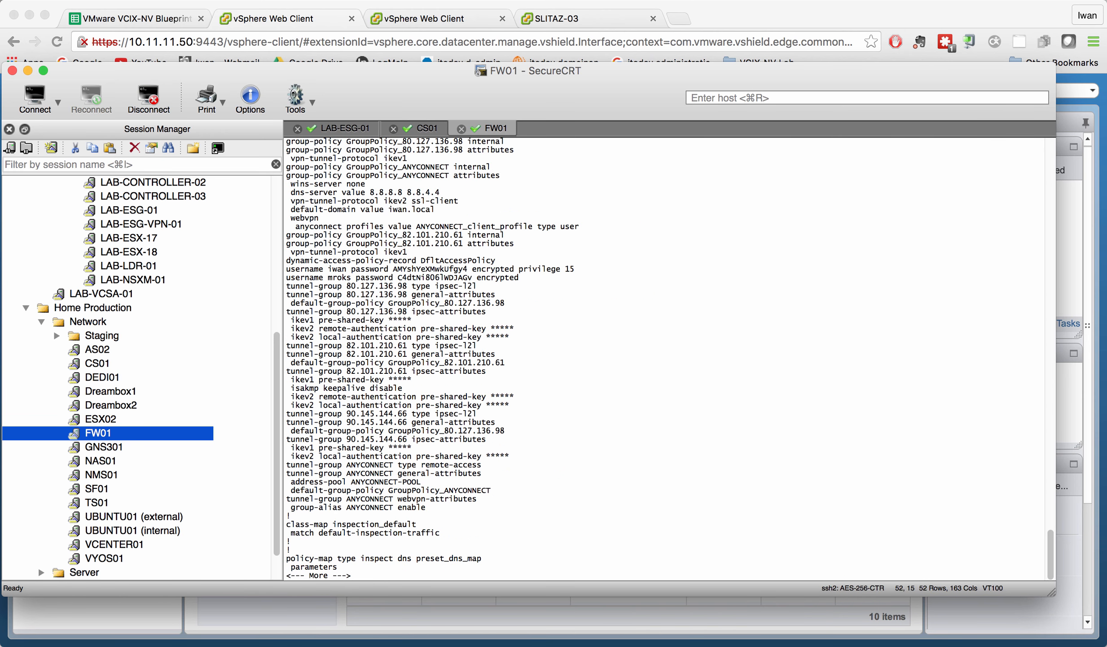
{"action": "key", "text": "space"}
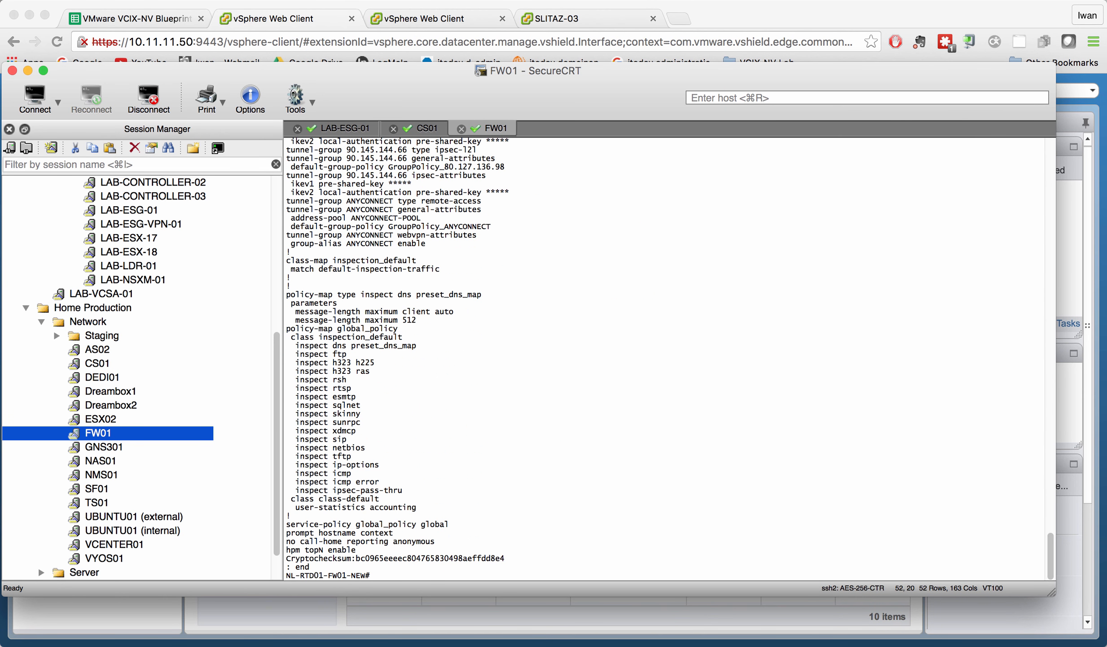
Filter the config with 'show run | i route' and highlight the 10.10.105.0 route via 10.11.11.253.
{"action": "type", "text": "show run "}
{"action": "type", "text": "| "}
{"action": "type", "text": "i rout"}
{"action": "type", "text": "e"}
{"action": "key", "text": "Return"}
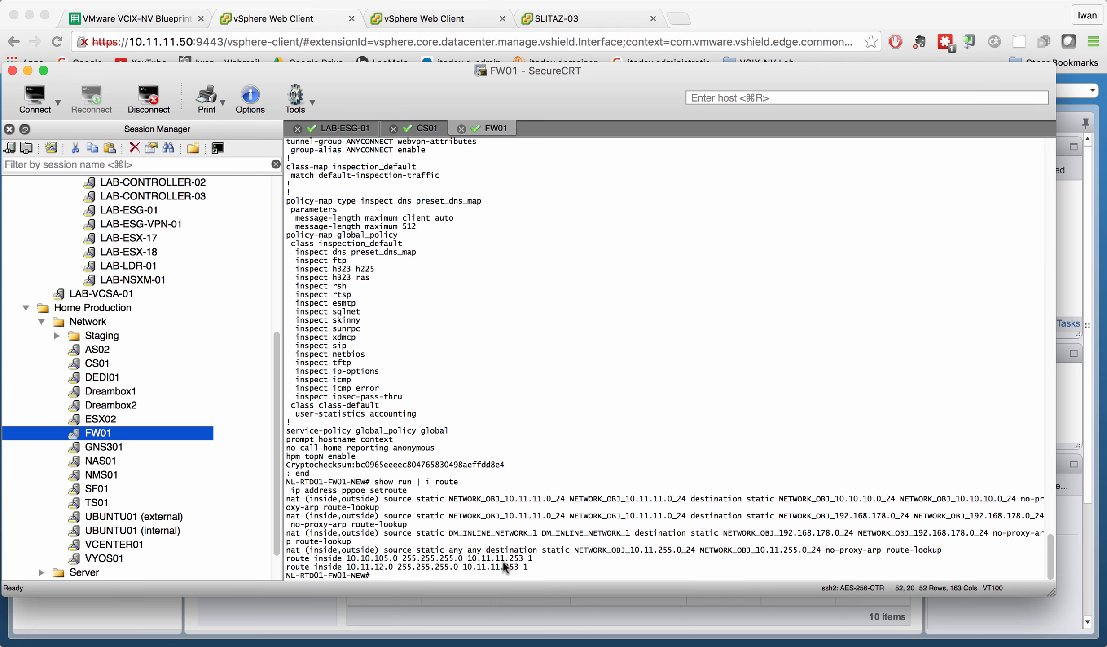
{"action": "left_click_drag", "start_coordinate": [533, 558], "coordinate": [233, 564]}
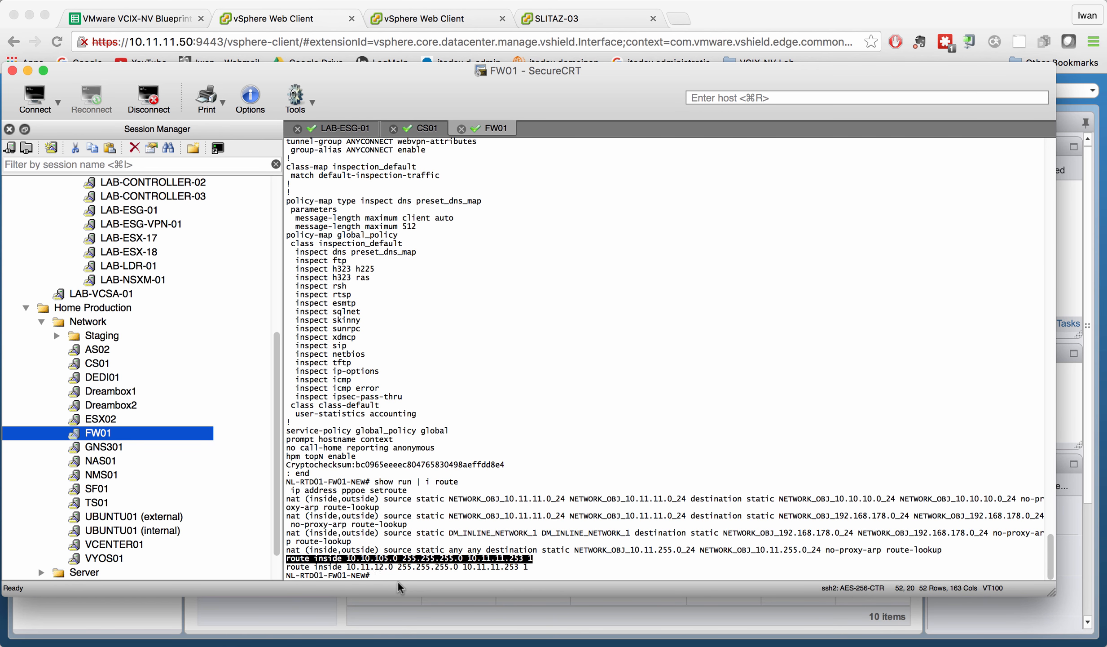
{"action": "left_click", "coordinate": [321, 619]}
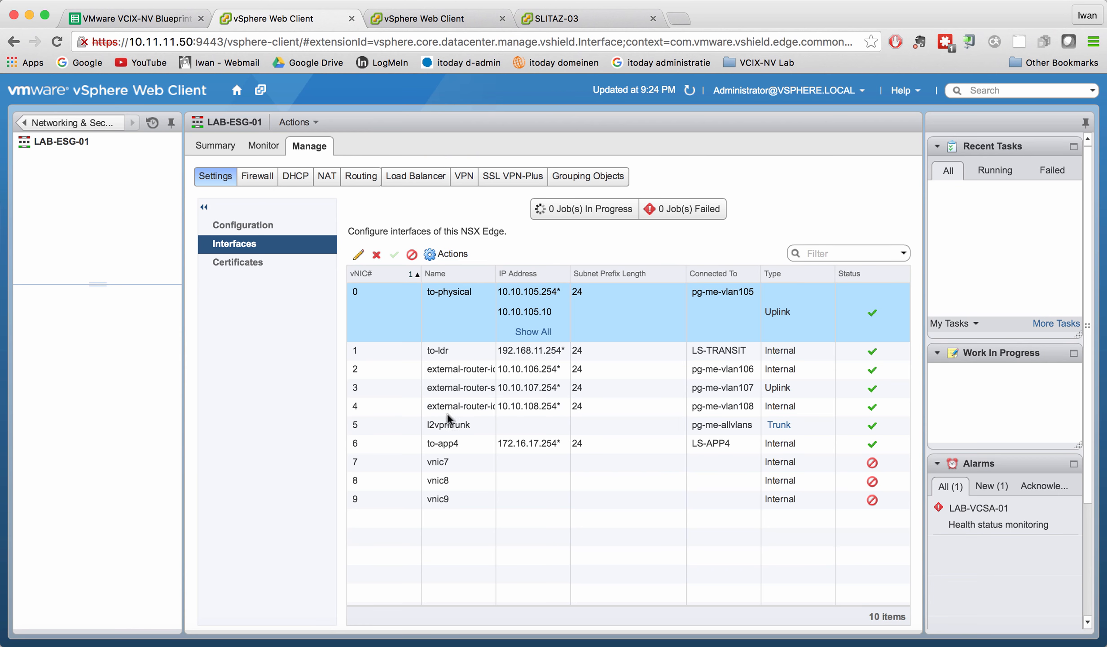
Log in to the SLITAZ-03 console as vmware and run 'ping -c 4 8.8.8.8'.
{"action": "left_click", "coordinate": [582, 21]}
{"action": "type", "text": "vmware"}
{"action": "key", "text": "Return"}
{"action": "type", "text": "VMware1!"}
{"action": "key", "text": "Return"}
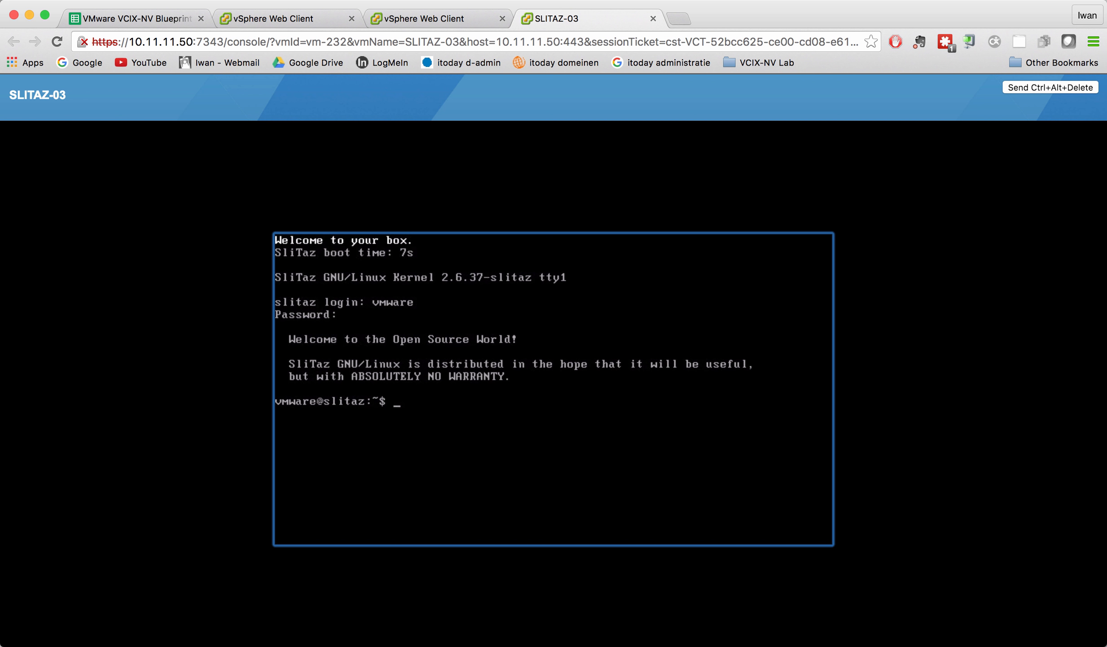
{"action": "type", "text": "ping -c 4 8.8.8.8"}
{"action": "key", "text": "Return"}
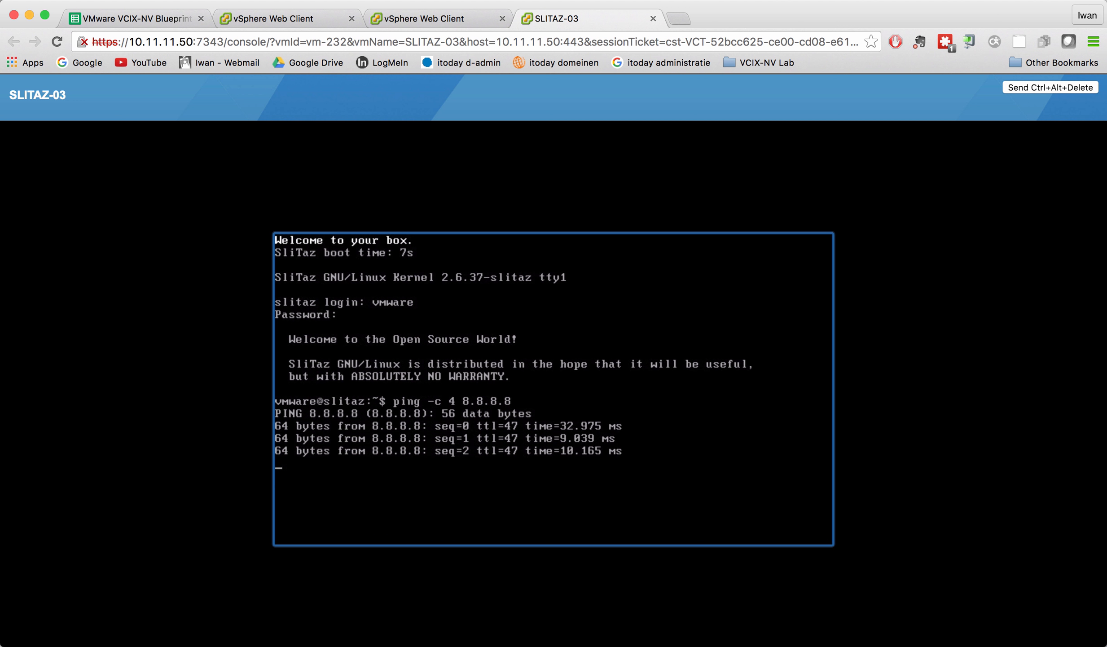
{"action": "type", "text": "more /etc/resolv.conf"}
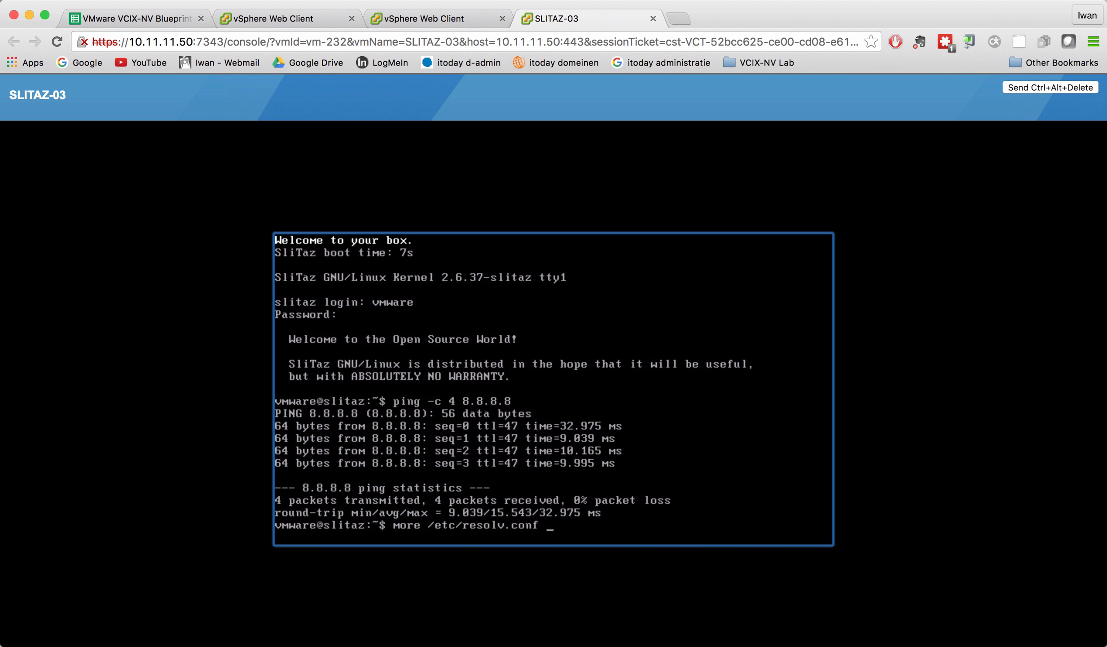
{"action": "key", "text": "Up"}
{"action": "key", "text": "Up"}
{"action": "key", "text": "Return"}
{"action": "type", "text": "nslookup www.vmware.com"}
{"action": "key", "text": "Return"}
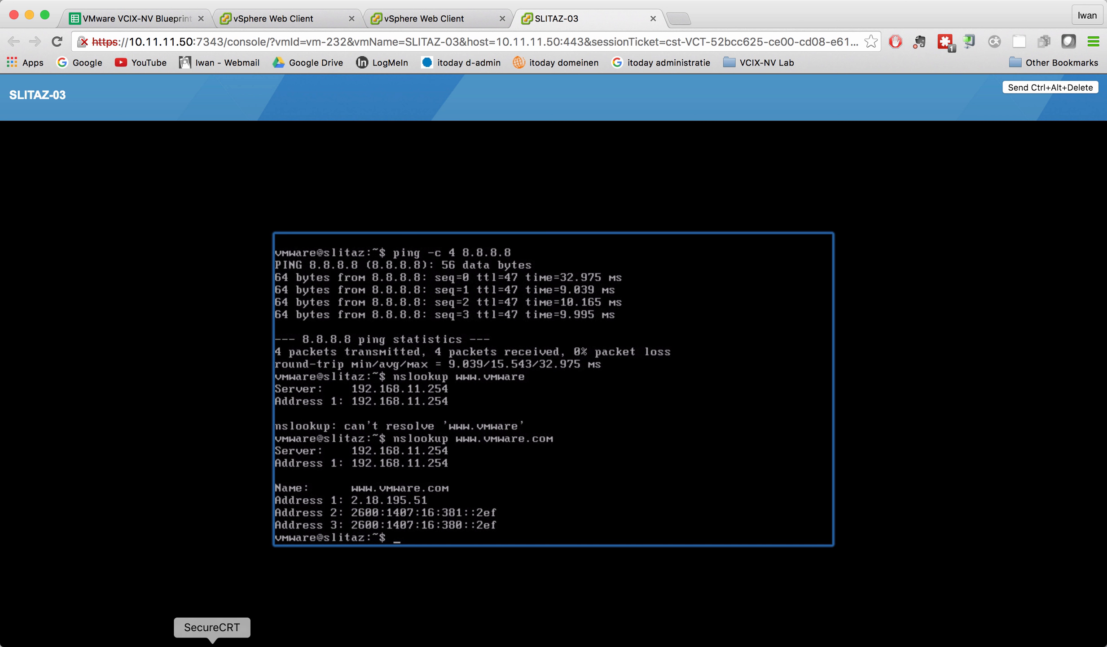